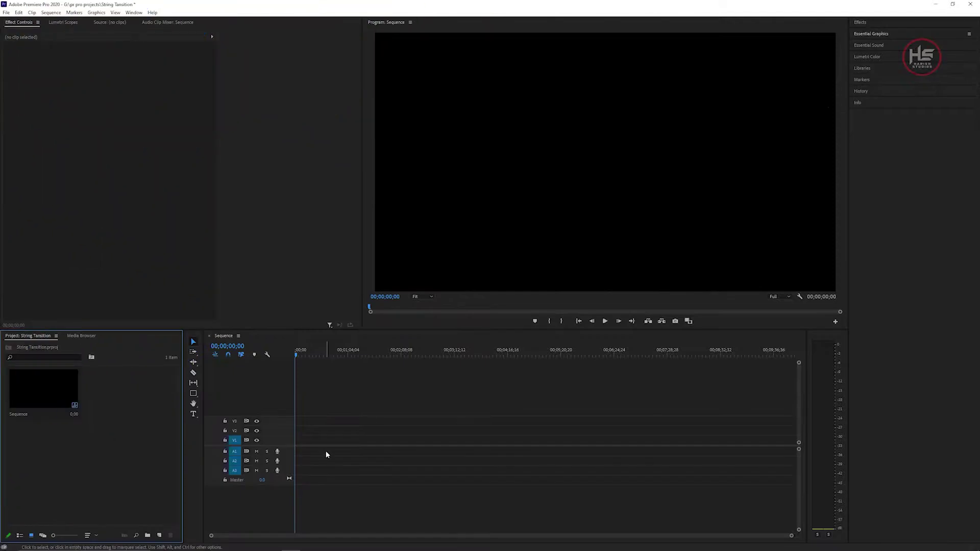
Create a wide rectangle shape near the centre of the frame, expand its shape properties and collapse the Motion settings
click(197, 396)
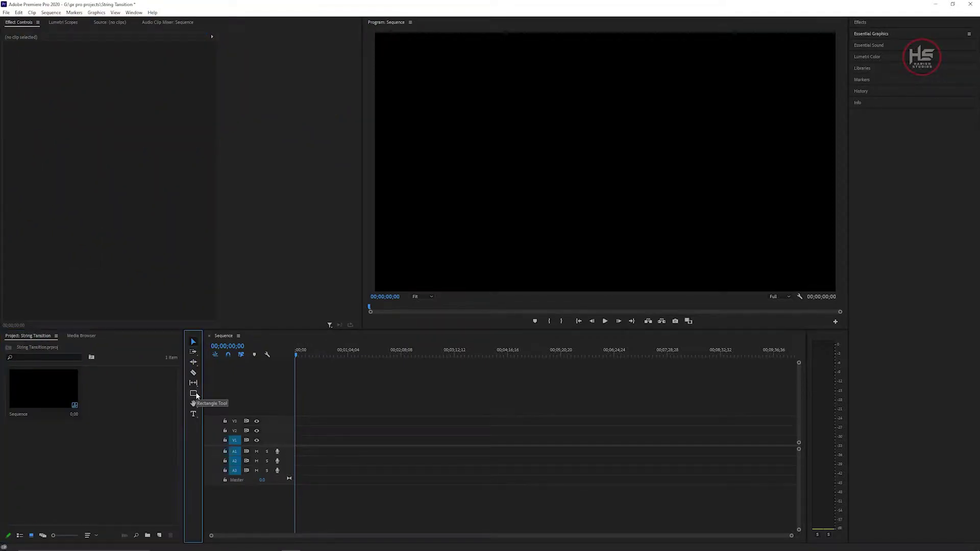
drag(478, 104, 820, 201)
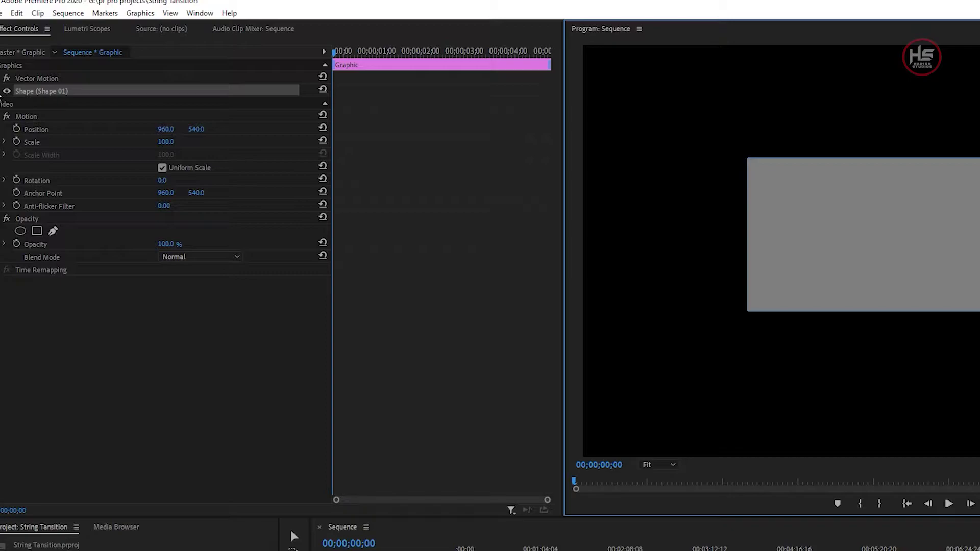
click(0, 92)
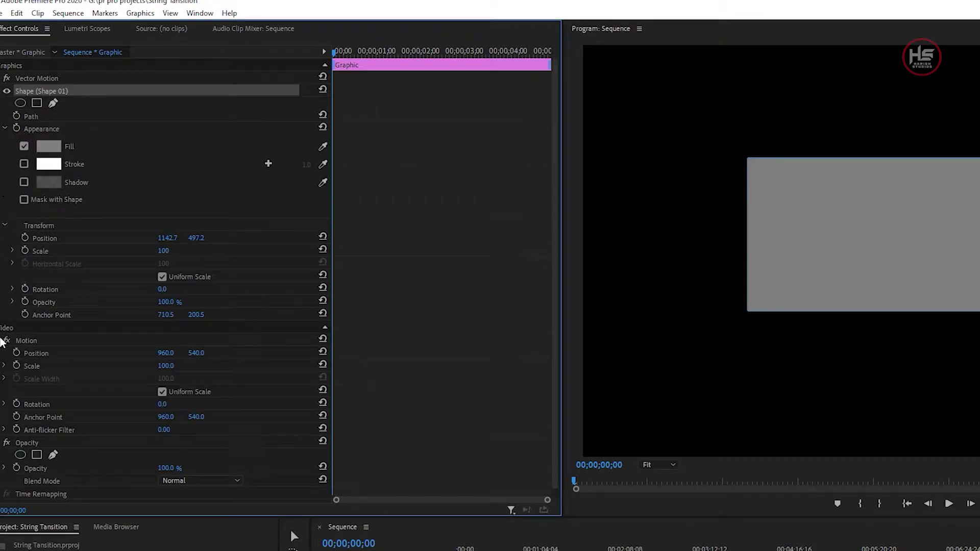
click(2, 341)
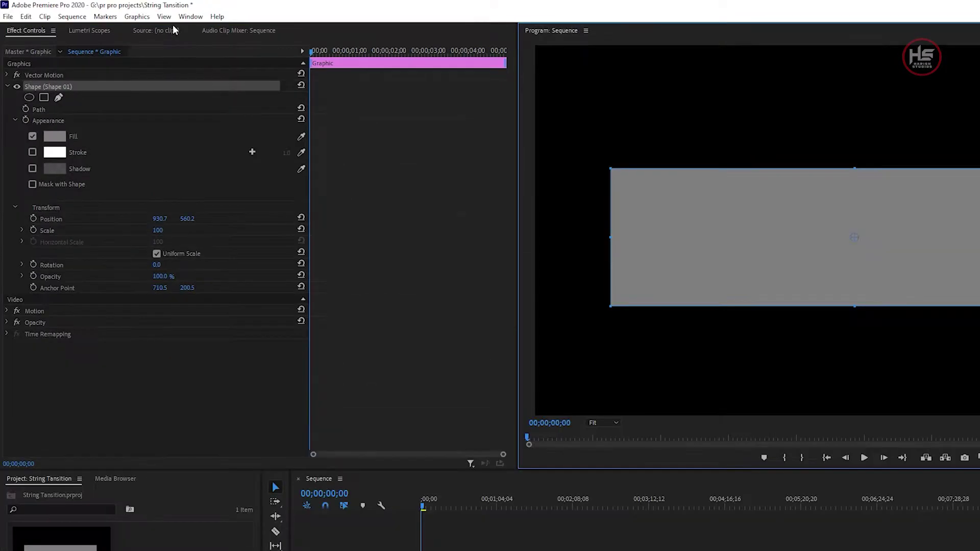
Bring up Essential Graphics for the rectangle and change its fill colour to red
click(199, 12)
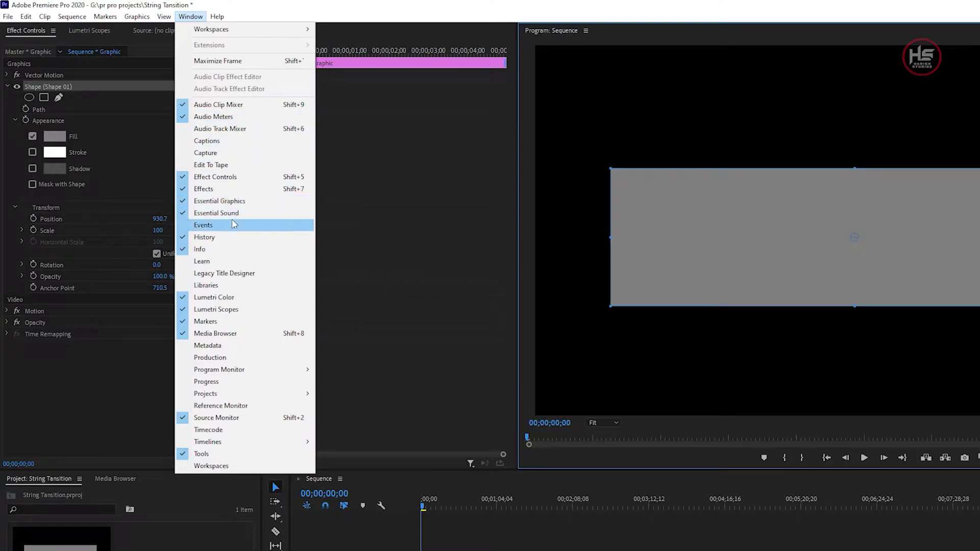
click(234, 201)
click(696, 170)
click(873, 192)
click(496, 339)
click(577, 240)
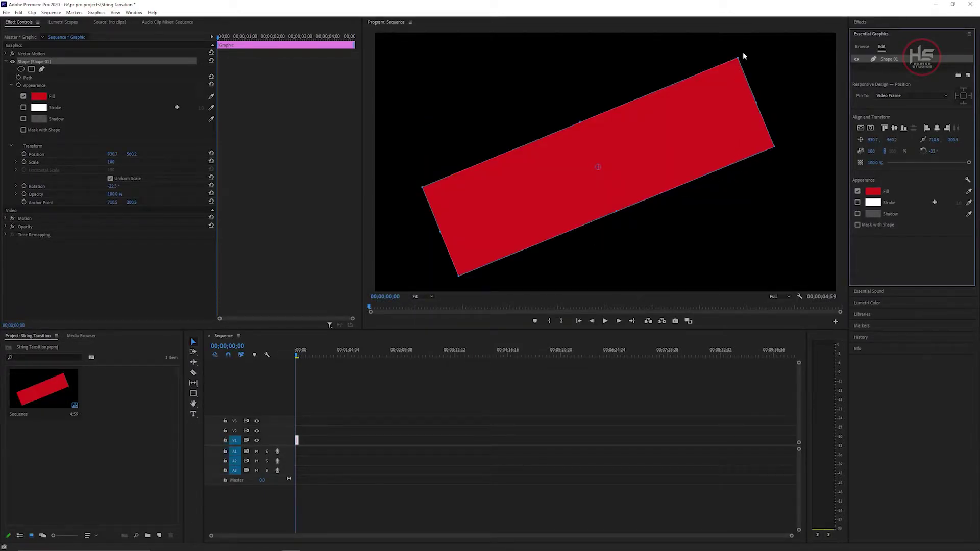
Rotate the red rectangle to about -35° and stretch both ends past the frame edges to form a diagonal band
drag(741, 54, 691, 35)
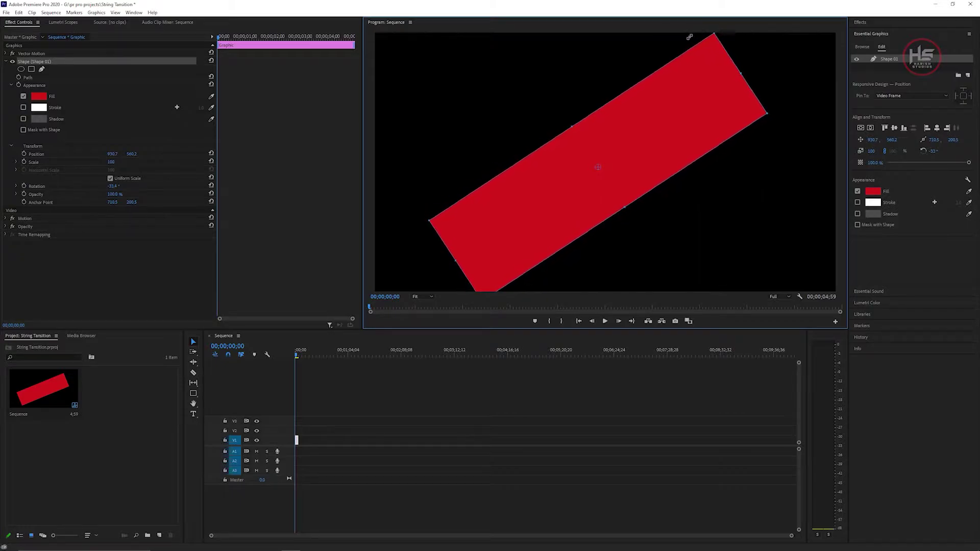
drag(745, 80, 889, 8)
drag(456, 261, 144, 459)
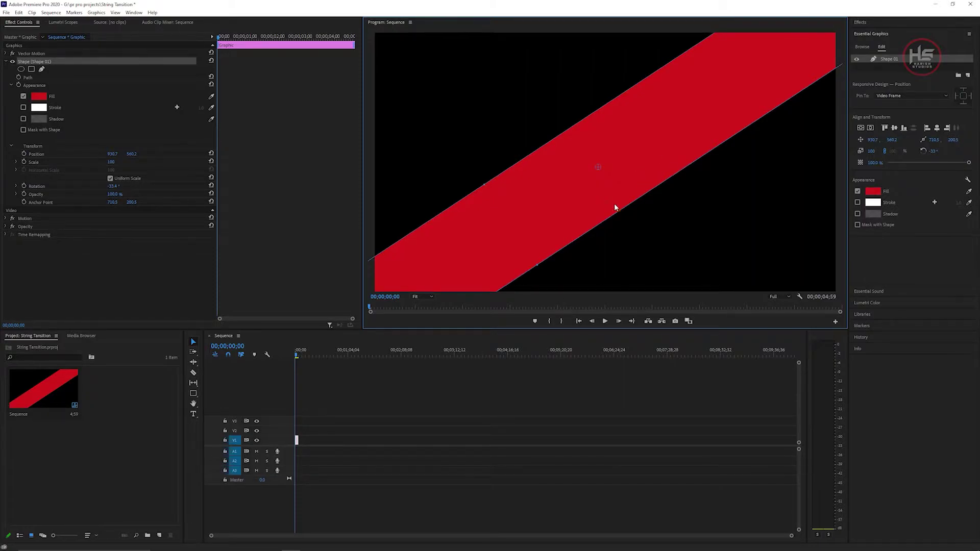
drag(540, 270, 553, 283)
drag(639, 162, 618, 172)
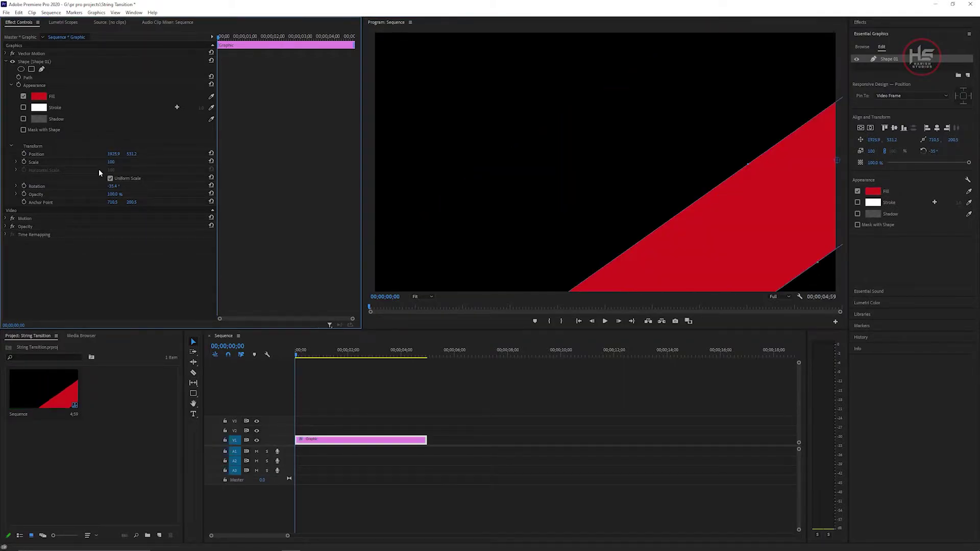
Shift the red band beyond the frame's right edge to horizontal position 3058.9 and start position keyframing at 00;00;00;00
click(172, 291)
drag(113, 155, 683, 154)
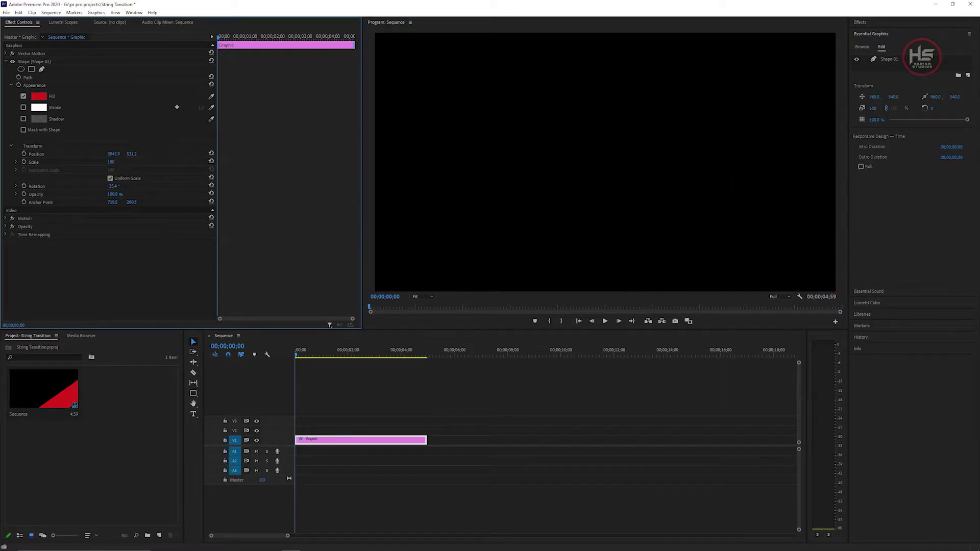
click(24, 154)
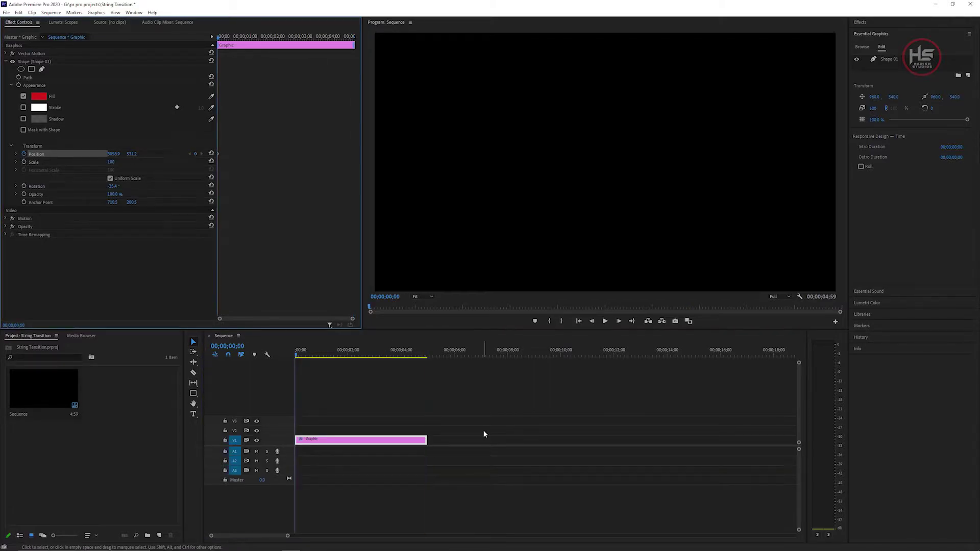
Keyframe the red band at the clip's end at horizontal position -1324.1, beyond the left frame edge, and preview the movement
key(End)
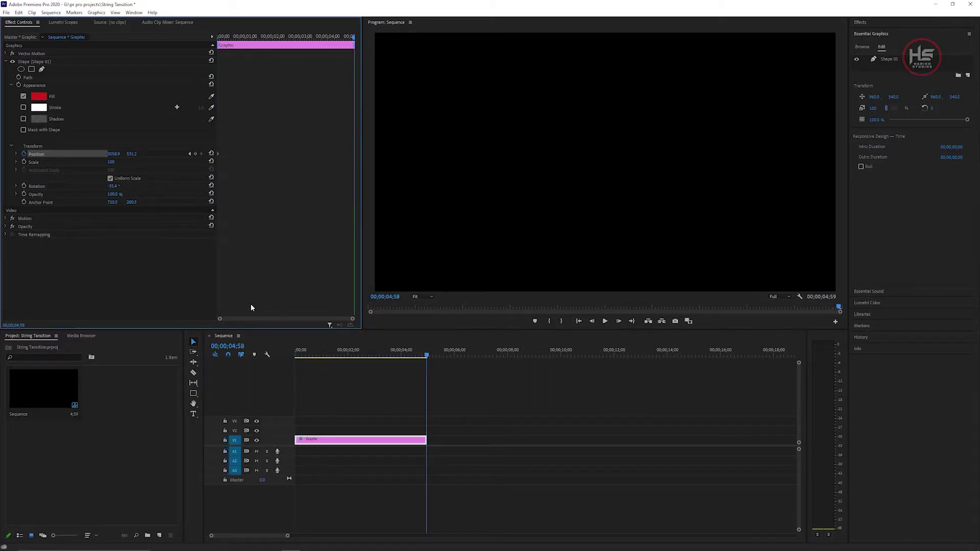
drag(123, 156, 2, 156)
drag(355, 355, 242, 356)
key(space)
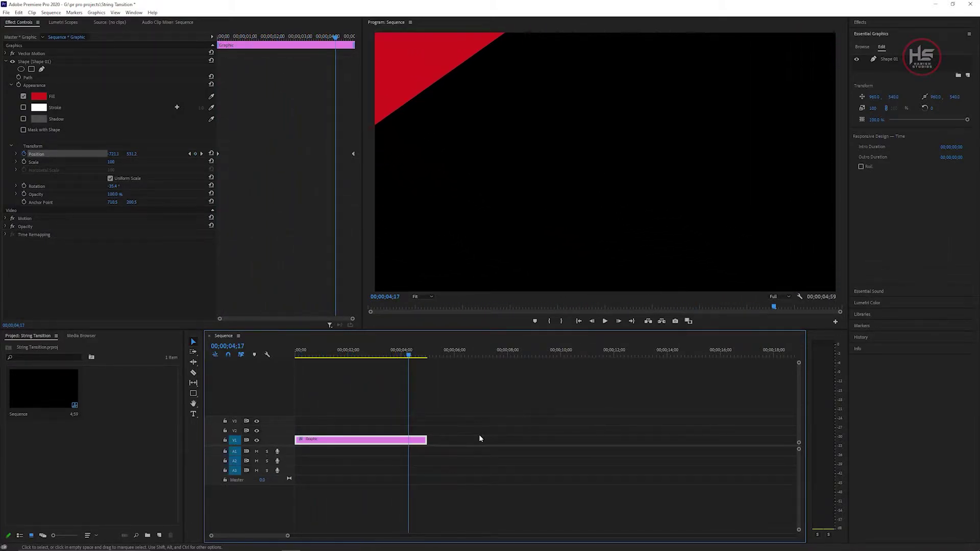
Set the red band's rotation to -40.4°, checking it while the band crosses the frame
drag(341, 356, 367, 357)
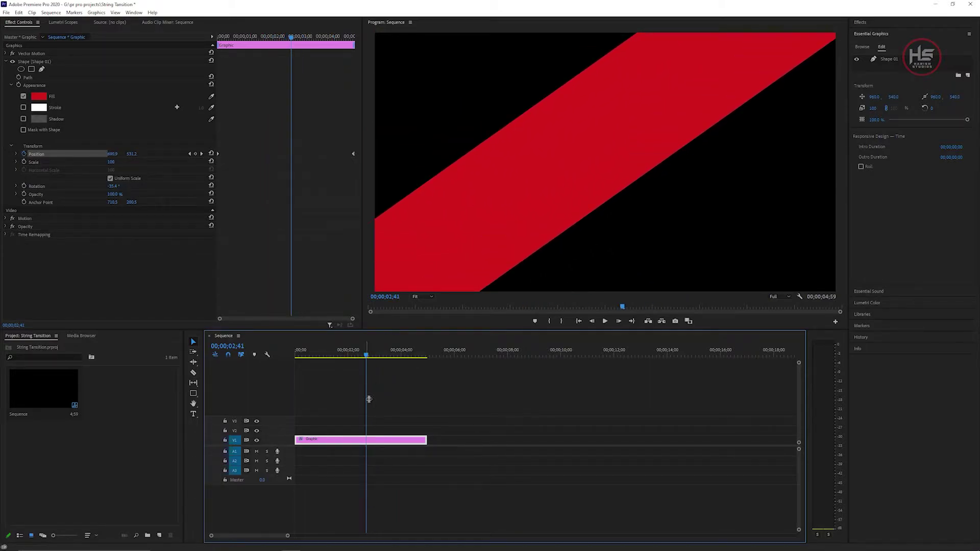
click(113, 186)
text(-4)
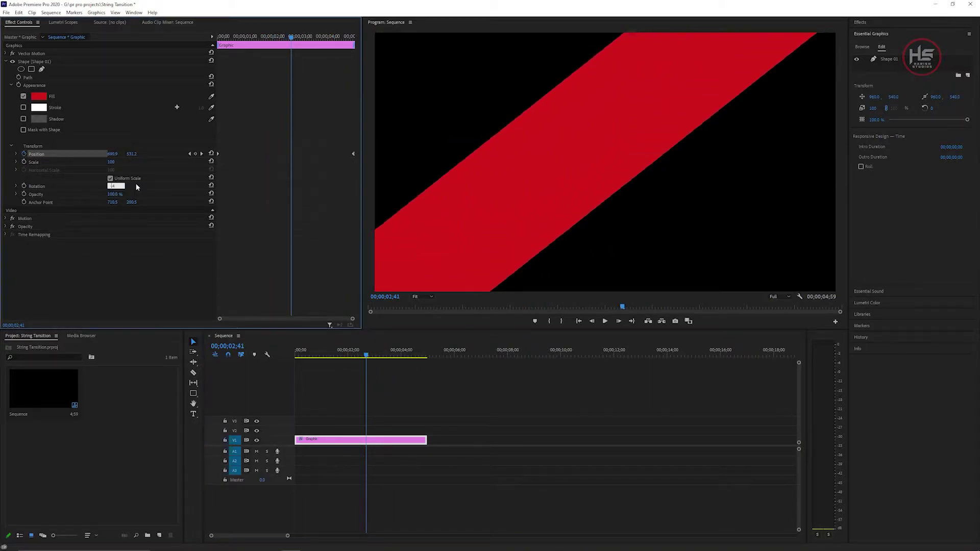
key(Return)
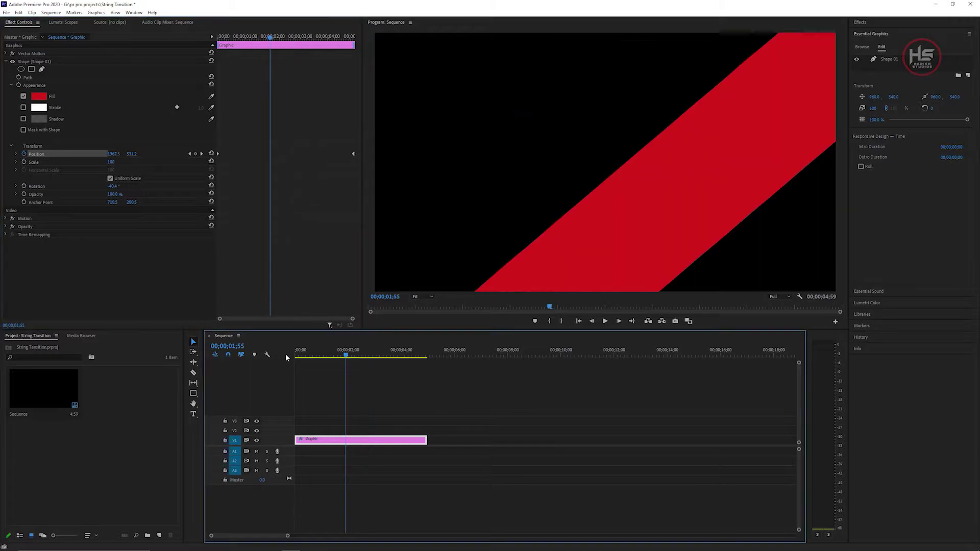
Move the red band's final position keyframe to 00;00;00;59 so that it crosses the frame faster
key(Left)
key(Left)
key(Left)
key(Left)
key(Left)
key(Left)
key(Left)
key(Left)
key(Left)
key(Left)
key(Left)
key(Left)
key(Left)
key(Left)
key(Left)
key(Left)
key(Left)
key(Left)
key(Left)
key(Left)
key(Left)
key(Left)
key(Left)
key(Left)
key(Left)
key(Left)
key(Left)
key(Left)
key(Left)
key(Left)
key(Left)
key(Left)
key(Left)
key(Left)
key(Left)
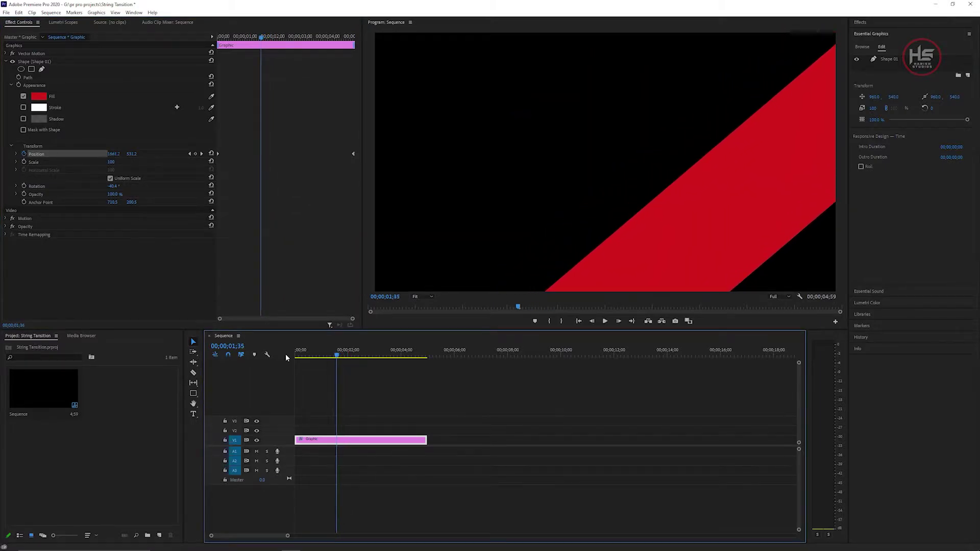
key(Left)
key(Left)
key(Left)
key(Left)
key(Left)
key(Left)
key(Left)
key(Left)
key(Left)
key(Left)
key(Left)
key(Left)
key(Left)
key(Left)
key(Left)
key(Left)
key(Left)
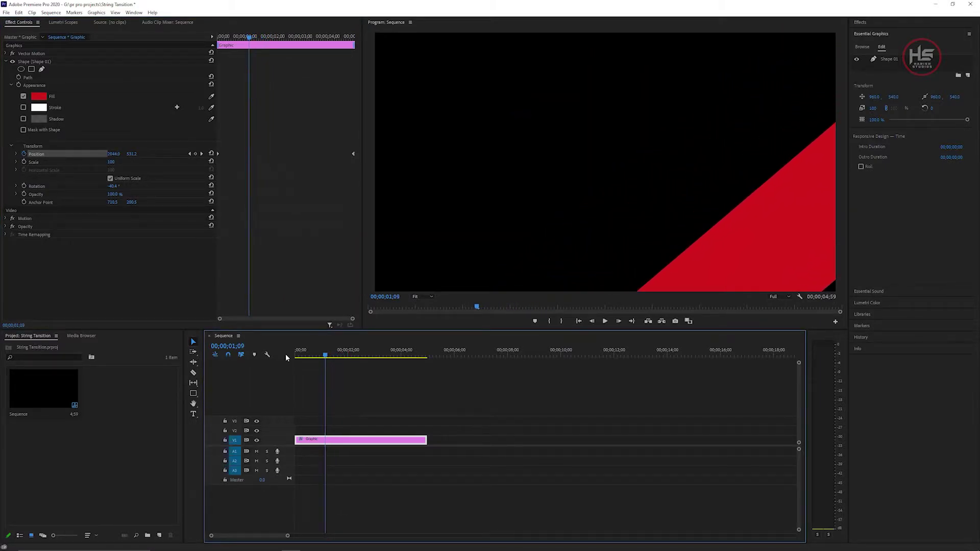
key(Right)
key(Right)
key(Left)
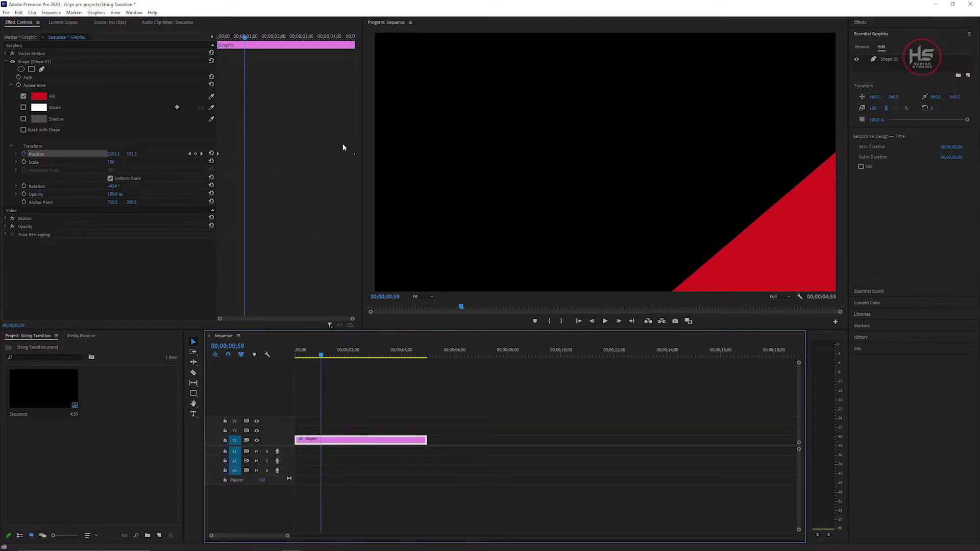
drag(353, 154, 236, 153)
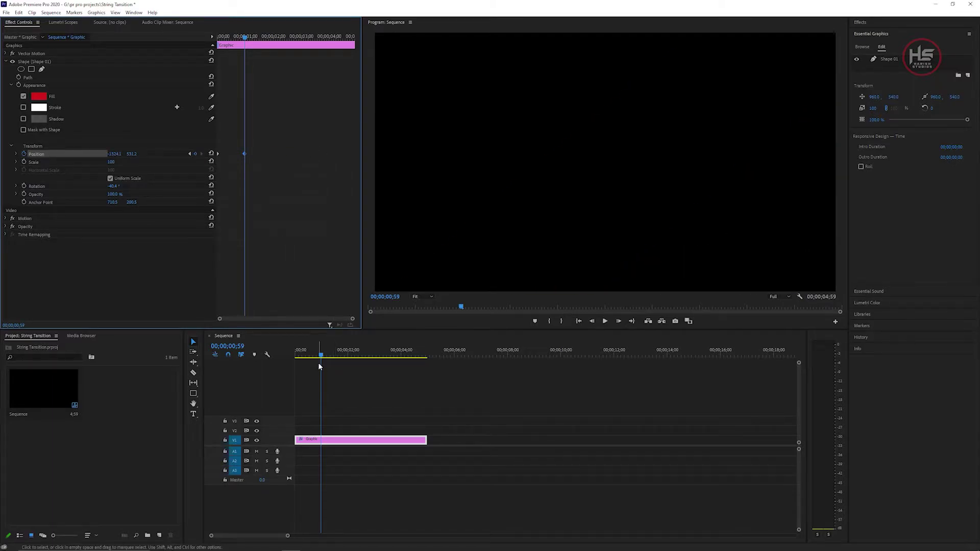
Split the graphic clip at 00;00;00;59, delete the part after the cut and play back the remaining clip
key(c)
click(321, 441)
key(v)
click(335, 441)
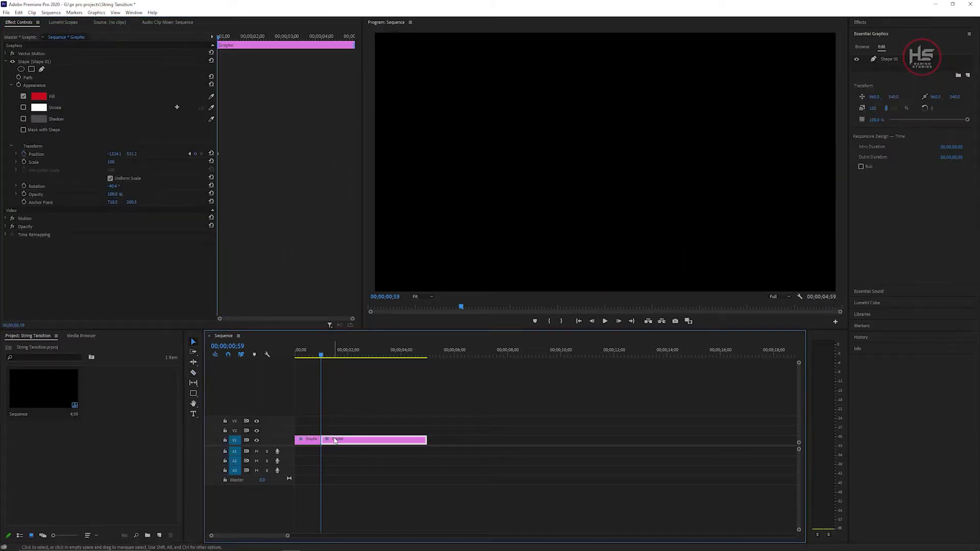
key(Delete)
key(space)
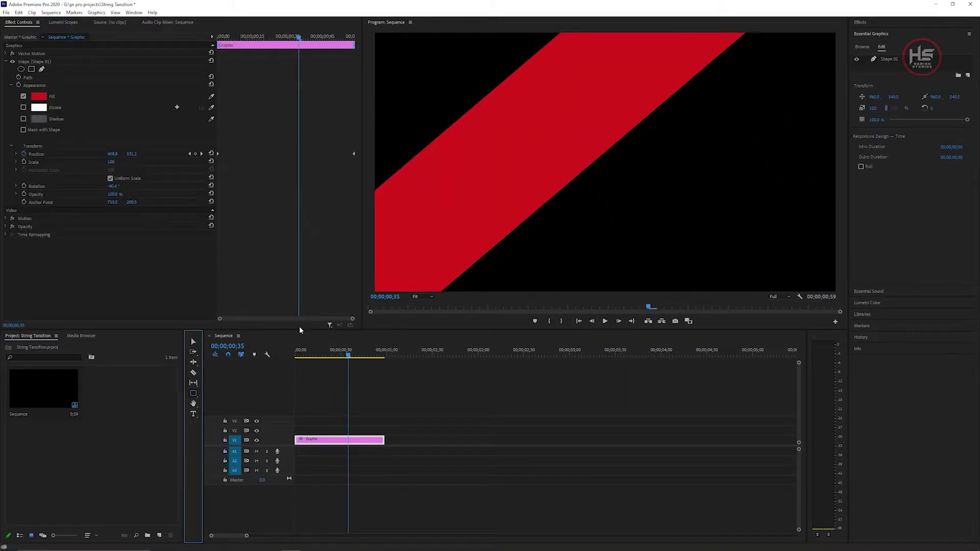
Draw a second wide rectangle inside the graphic at 00;00;00;35 and fill it with a darker red
drag(515, 170, 801, 246)
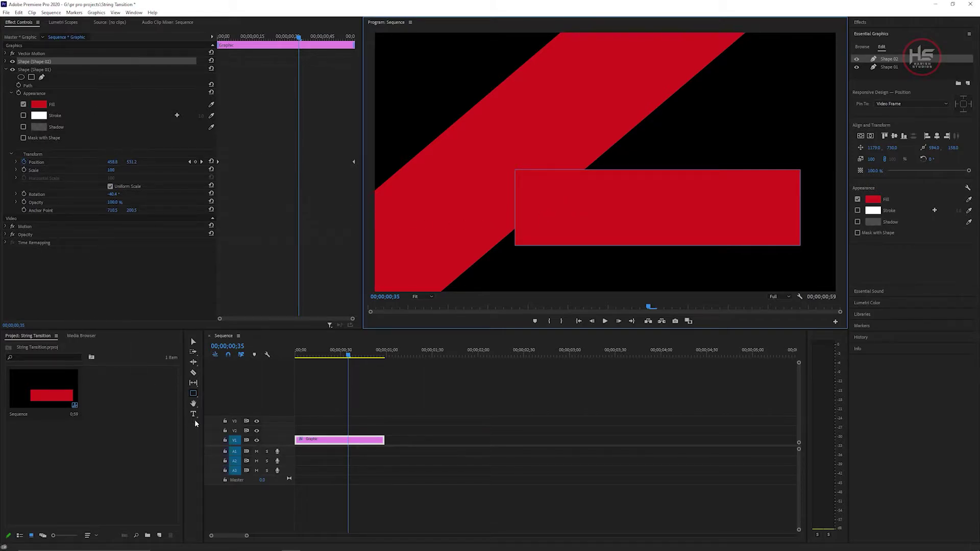
click(873, 200)
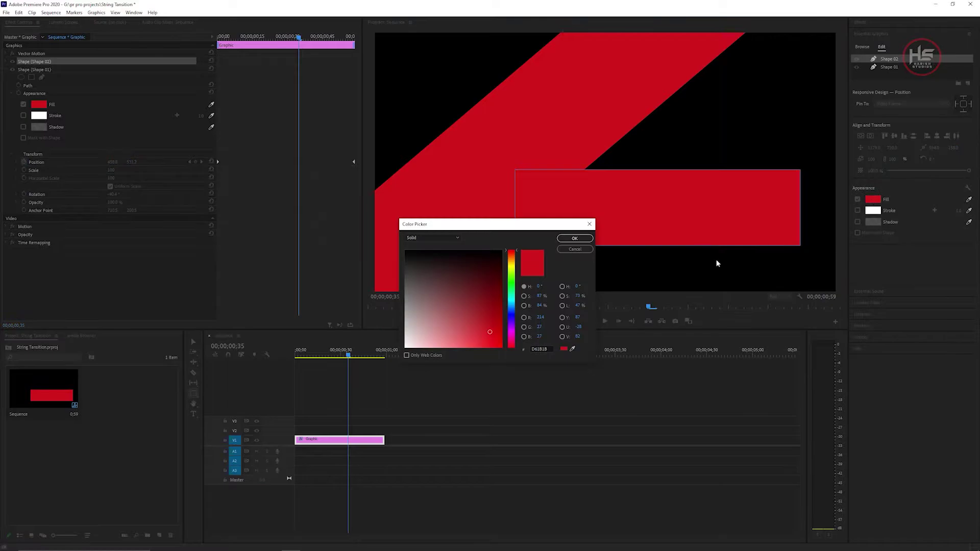
drag(497, 334, 491, 310)
click(575, 238)
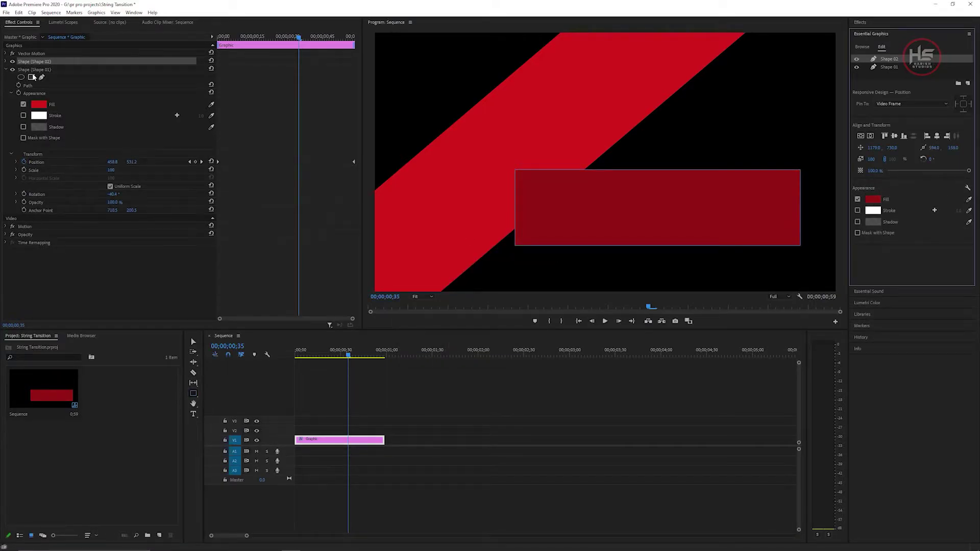
Rotate the dark red rectangle to about -40.6°, then resize and position it to cover the red diagonal band
click(193, 341)
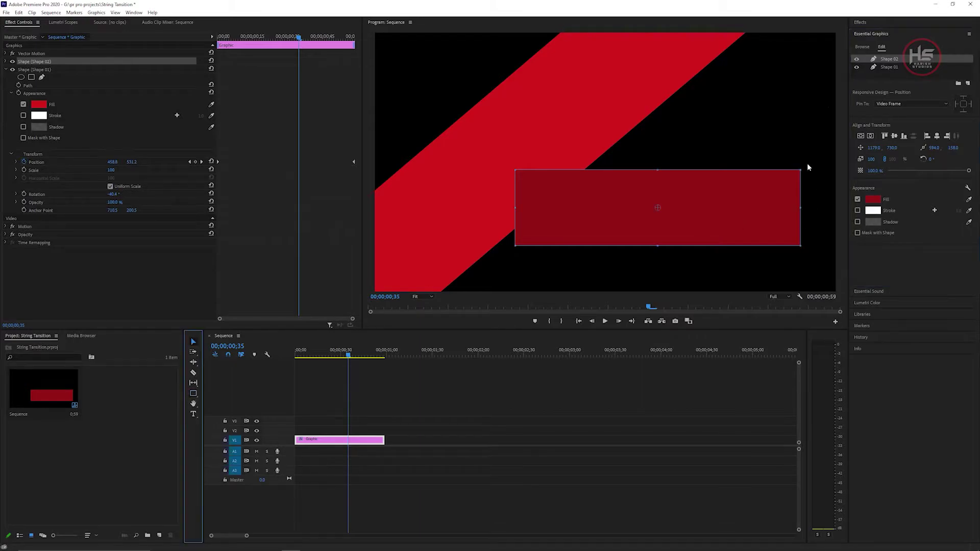
drag(806, 170, 748, 88)
drag(677, 184, 529, 101)
drag(653, 68, 654, 64)
drag(537, 155, 563, 188)
drag(678, 102, 678, 99)
drag(565, 157, 569, 158)
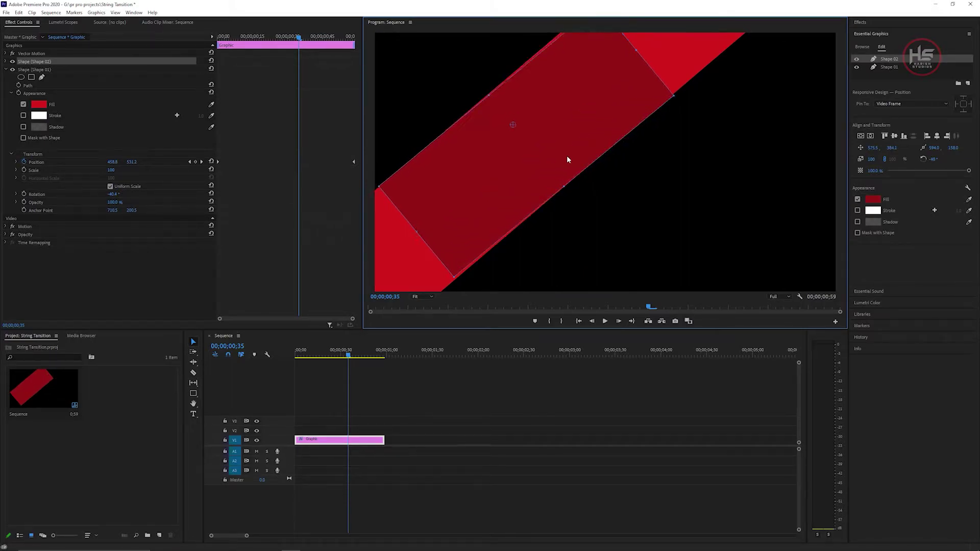
drag(683, 98, 682, 96)
drag(380, 187, 380, 184)
drag(674, 94, 680, 91)
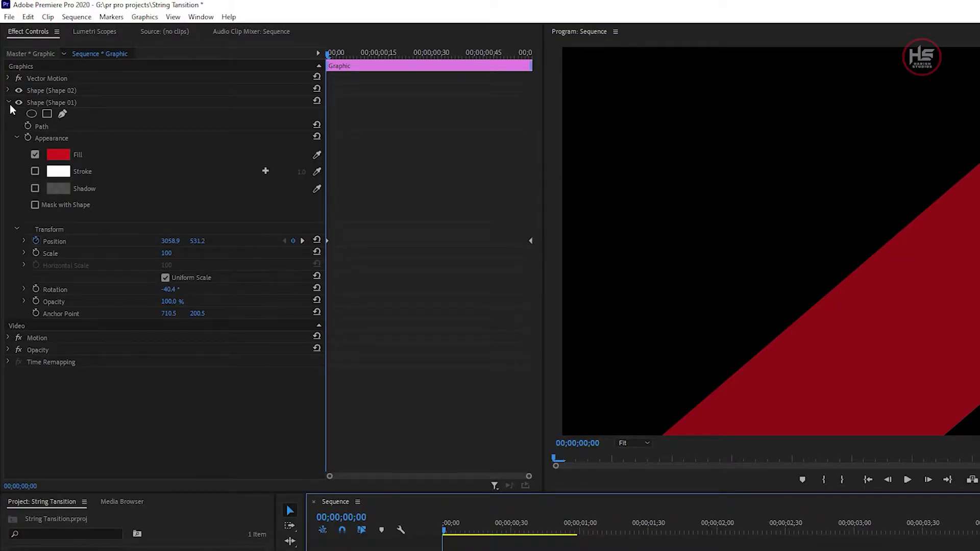
Move Shape 02 horizontally beyond the frame's right edge at 00;00;00;00 and enable position keyframing for it
click(9, 103)
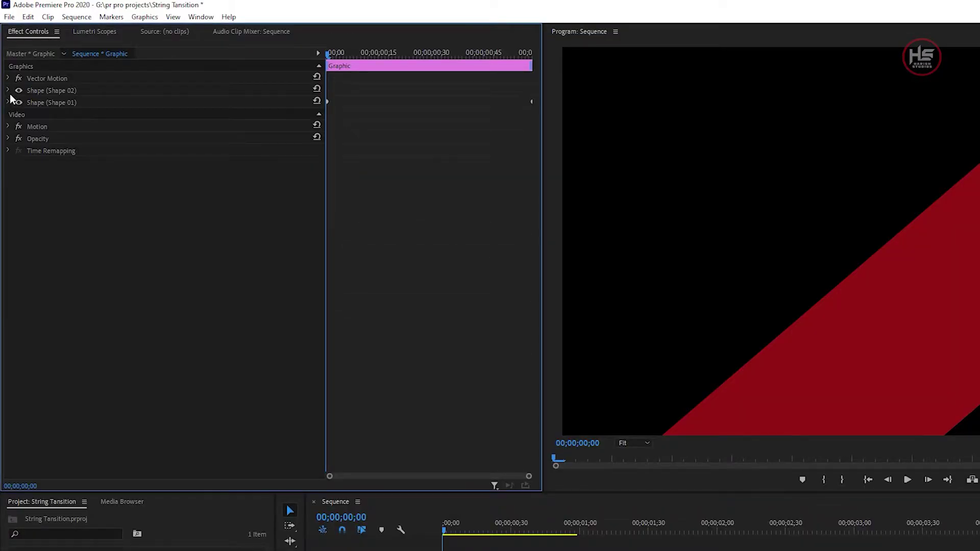
click(8, 91)
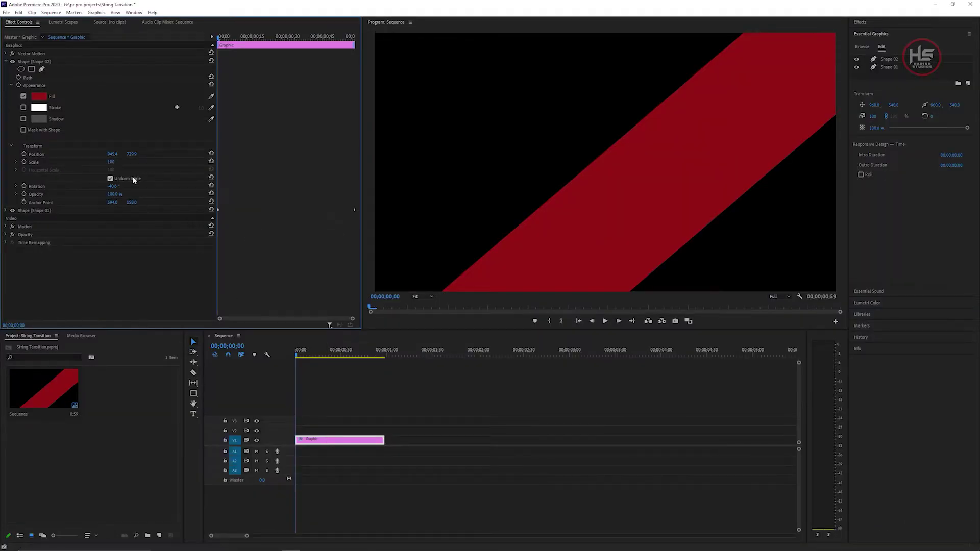
drag(113, 154, 772, 154)
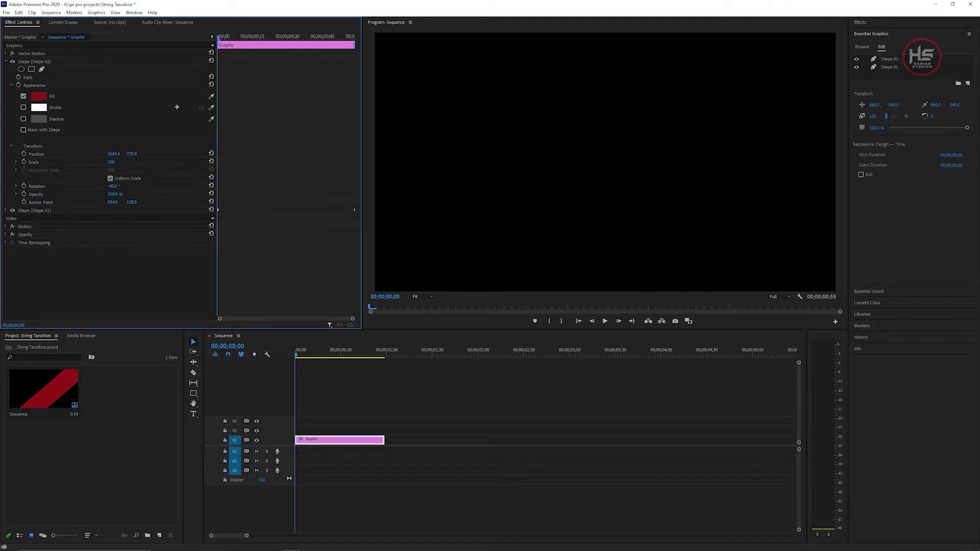
click(23, 154)
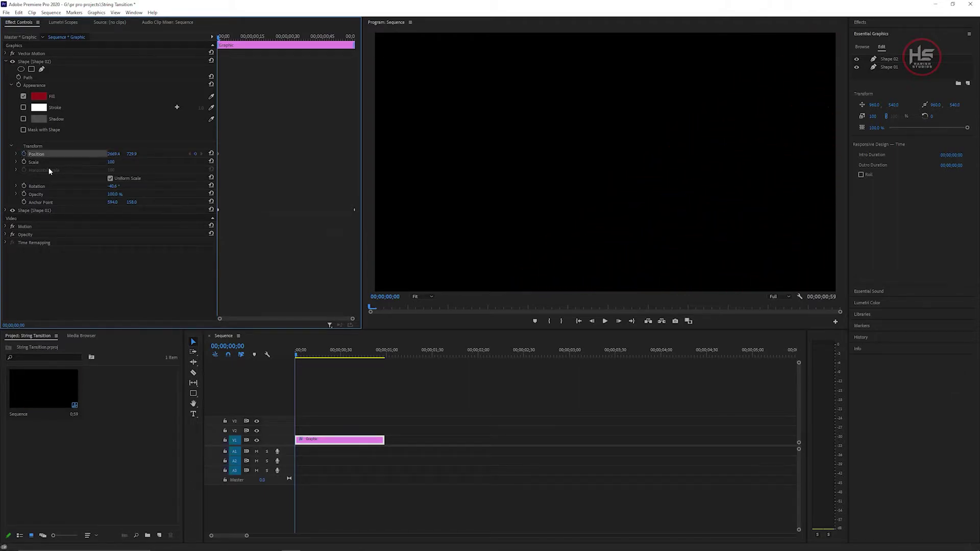
At 00;00;00;14, add a position keyframe that brings Shape 02 into the frame's lower-right corner behind the red band
key(Right)
key(Right)
key(Right)
key(Right)
key(Right)
key(Right)
key(Right)
key(Right)
key(Right)
key(Right)
key(Right)
key(Right)
key(Right)
key(Right)
key(Right)
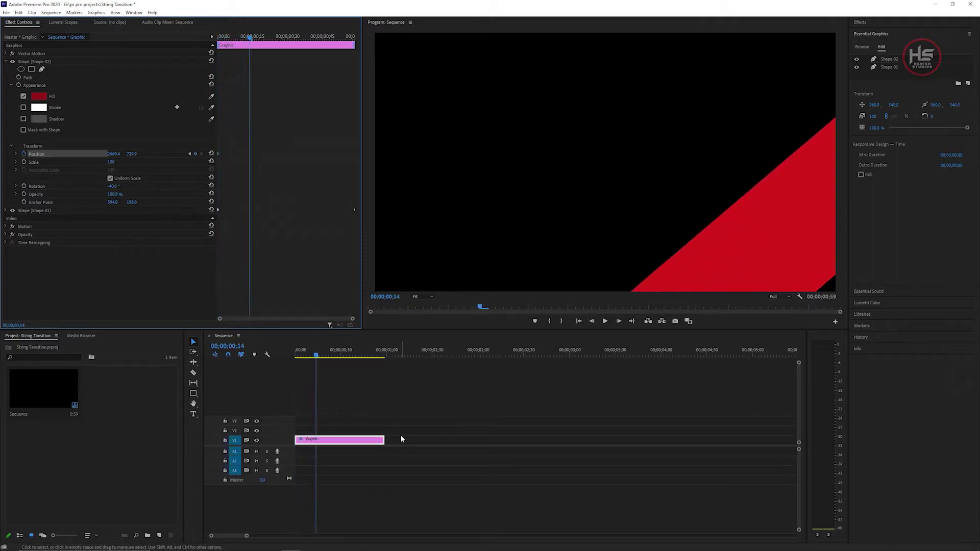
key(Left)
key(Left)
key(Left)
key(Right)
key(Right)
key(Left)
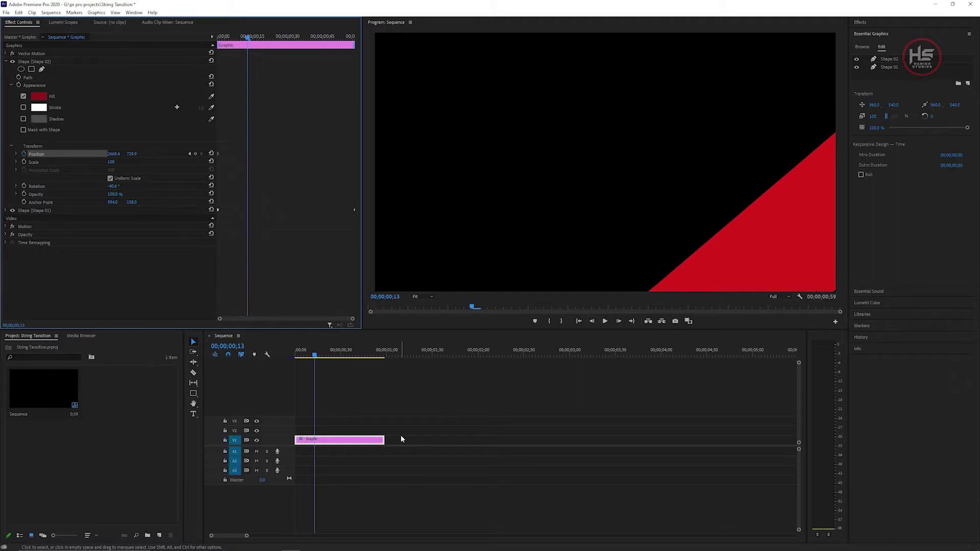
key(Right)
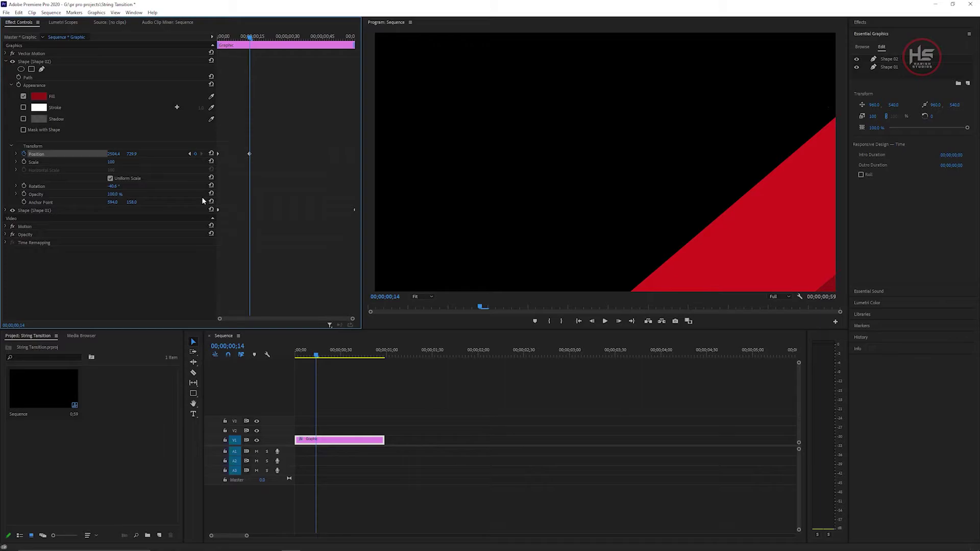
Keyframe Shape 02's horizontal position frame by frame through 00;00;00;38, keeping it tucked against the red band as both sweep left
key(Right)
drag(115, 155, 83, 154)
key(Right)
key(Right)
key(Right)
key(Right)
key(Right)
key(Right)
drag(115, 154, 79, 155)
key(Right)
key(Right)
key(Right)
key(Right)
key(Right)
key(Right)
key(Right)
key(Right)
key(Right)
key(Right)
key(Right)
key(Right)
key(Right)
drag(117, 155, 80, 155)
key(Right)
key(Right)
drag(117, 156, 80, 155)
key(Right)
key(Right)
drag(118, 155, 80, 155)
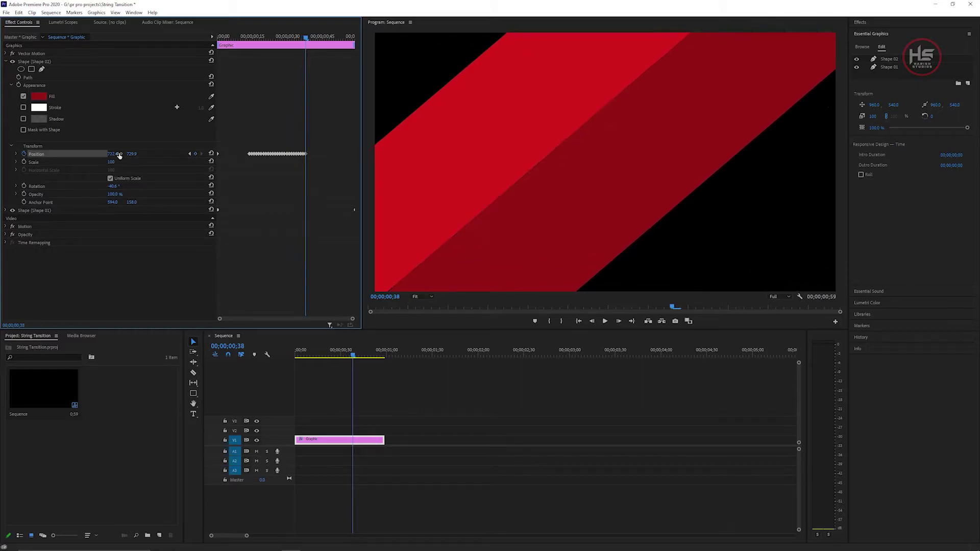
At 00;00;00;39, stretch the dark red shape's upper end past the frame's right edge to close the exposed corner
key(Right)
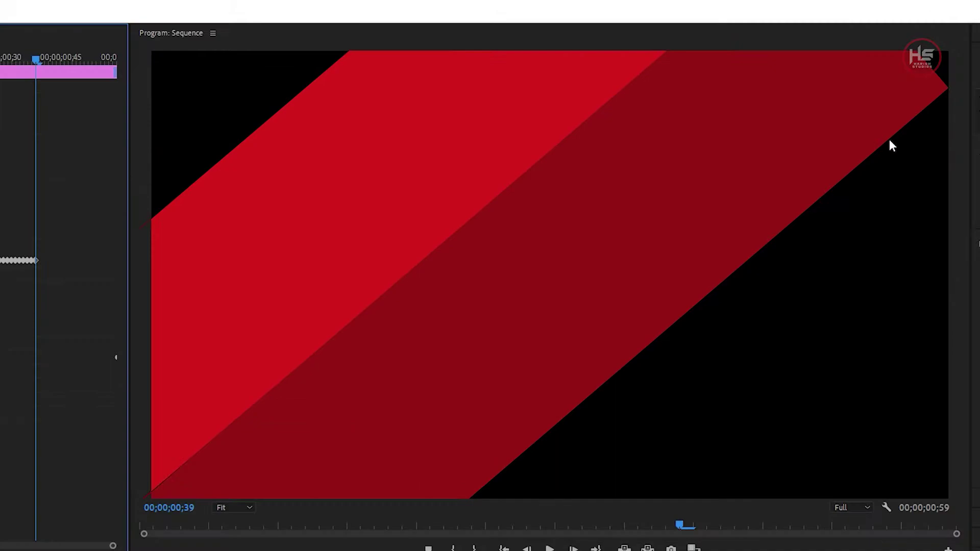
click(845, 123)
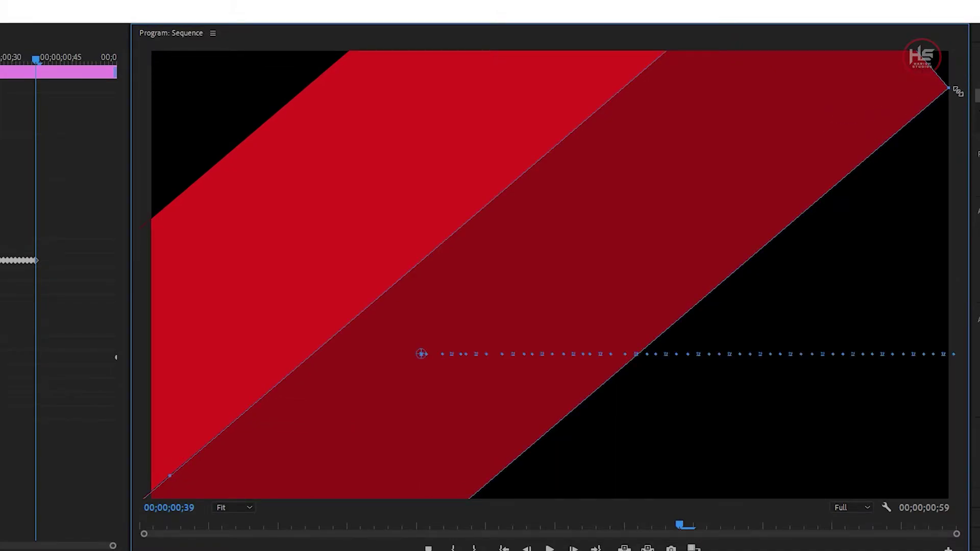
drag(956, 93, 973, 79)
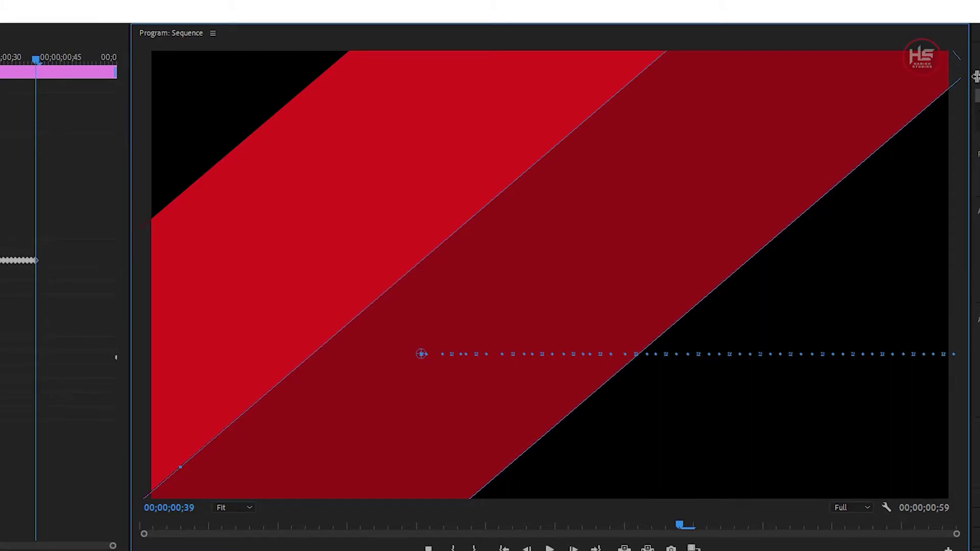
click(520, 391)
click(344, 443)
click(513, 241)
Keyframe Shape 02 further left to about X 504.4 by 00;00;00;41 and extend its upper end beyond the frame again
key(Right)
drag(112, 154, 84, 154)
key(Right)
drag(812, 44, 838, 33)
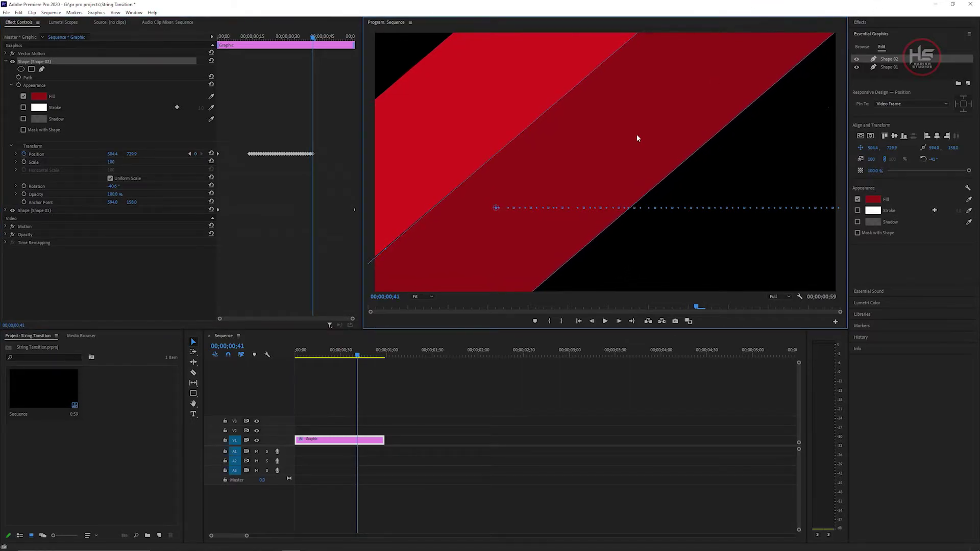
Continue keyframing Shape 02's horizontal position through 00;00;00;56 so it follows the red band out past the frame's upper-left corner
click(352, 440)
key(Right)
drag(115, 155, 79, 154)
key(Right)
key(Right)
key(Right)
drag(112, 154, 75, 154)
key(Right)
key(Right)
key(Right)
key(Right)
drag(113, 154, 85, 154)
key(Right)
drag(118, 155, 79, 155)
key(Right)
key(Right)
key(Right)
drag(119, 156, 87, 155)
key(Right)
drag(119, 155, 83, 155)
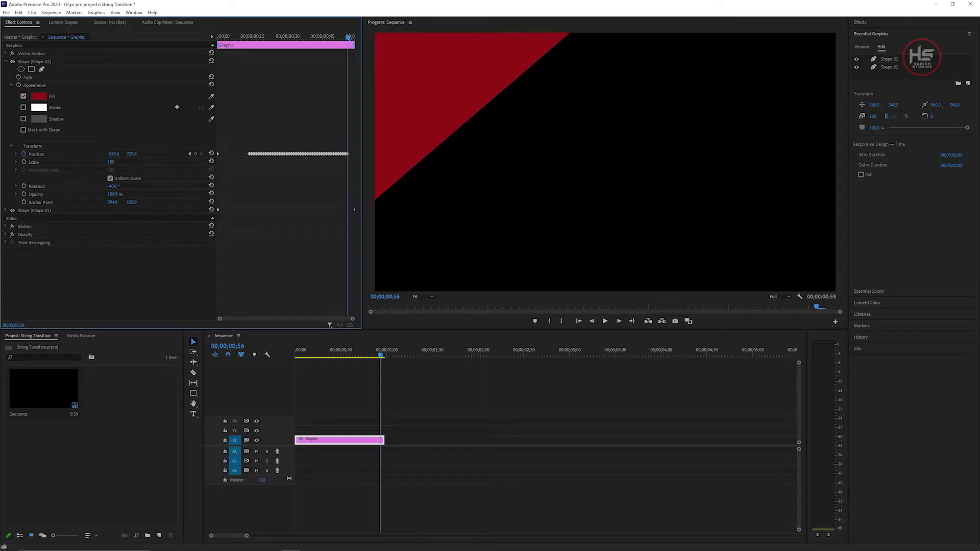
Lengthen the graphic clip to about 00;00;02;05 and continue Shape 02's leftward position keyframes through 00;00;01;06
click(386, 443)
drag(386, 440, 485, 440)
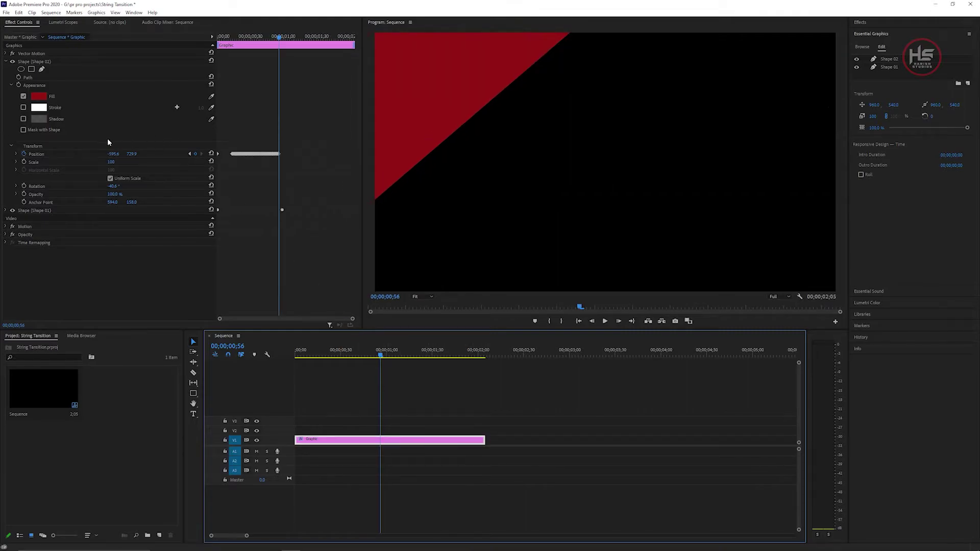
key(Right)
drag(118, 155, 80, 155)
key(Right)
key(Right)
key(Right)
key(Right)
key(Right)
key(Right)
key(Right)
key(Right)
key(Right)
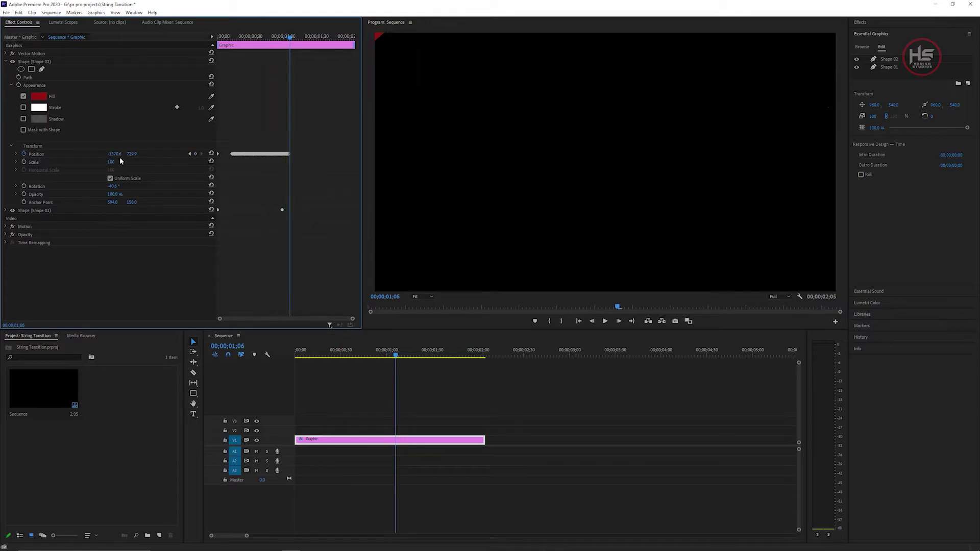
Play back the shape animation from the start and trim the graphic clip's end to 00;00;01;06
drag(323, 356, 267, 353)
key(space)
key(space)
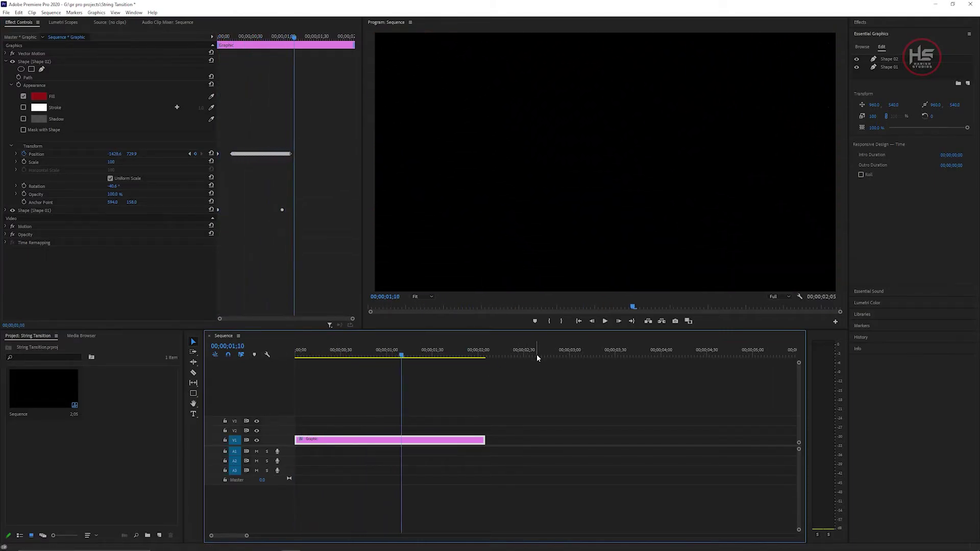
drag(401, 355, 279, 362)
key(space)
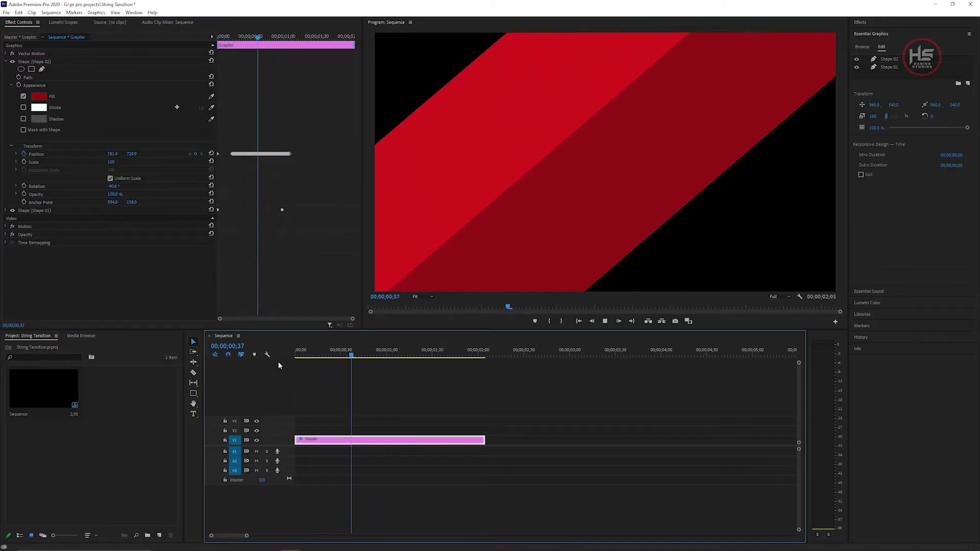
key(space)
drag(408, 352, 397, 345)
drag(484, 442, 397, 442)
click(416, 403)
drag(367, 353, 317, 343)
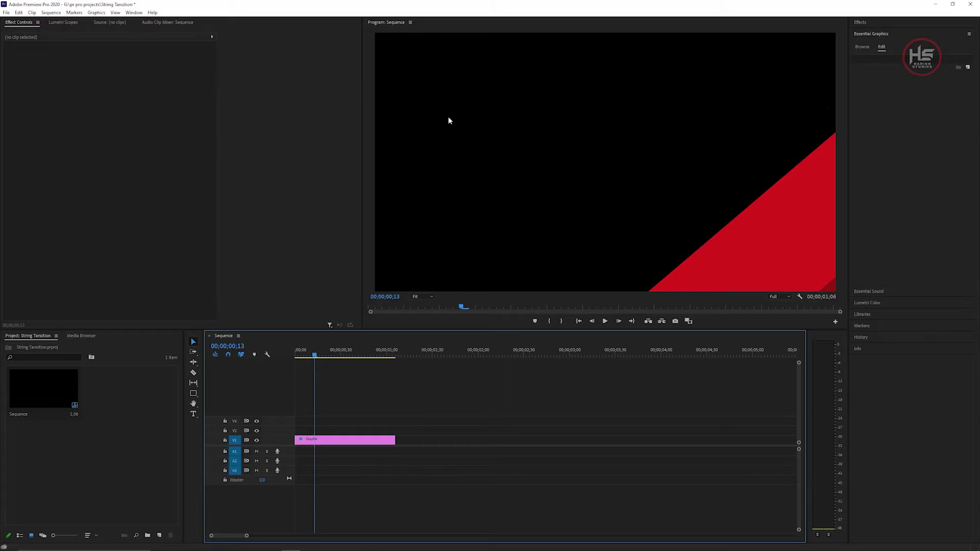
drag(323, 355, 367, 354)
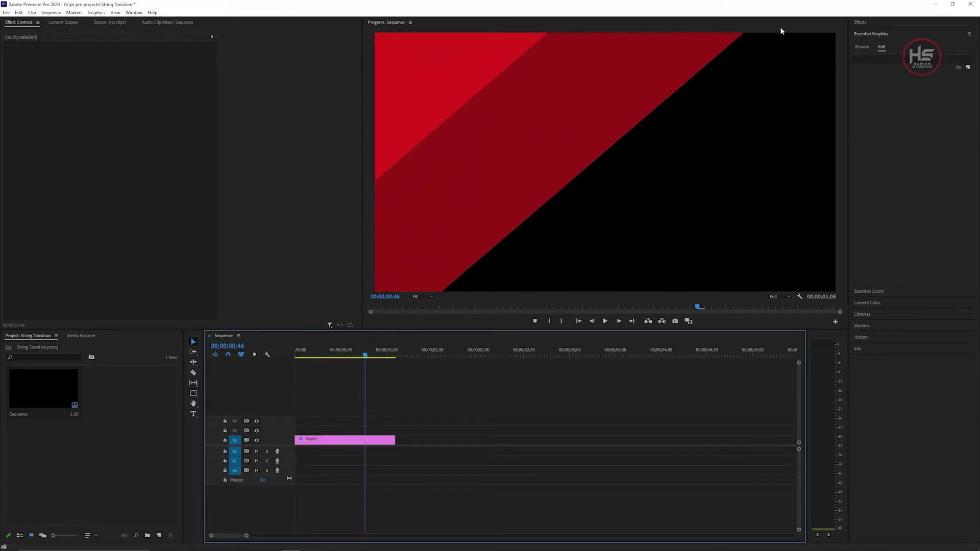
click(376, 357)
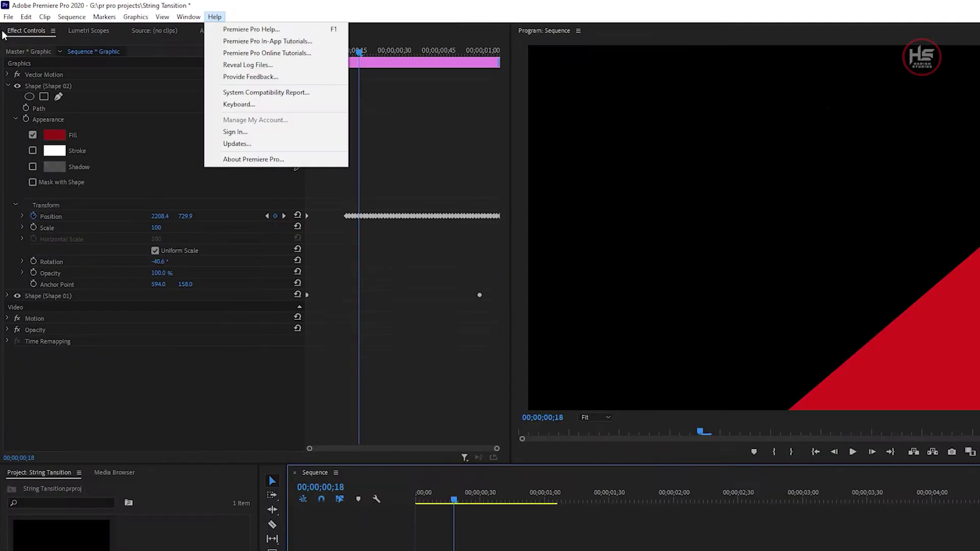
Create a 1920 × 1080 legacy title named Title 02 with a 59.94 fps drop-frame timebase and square pixels
click(9, 17)
mouse_move(25, 29)
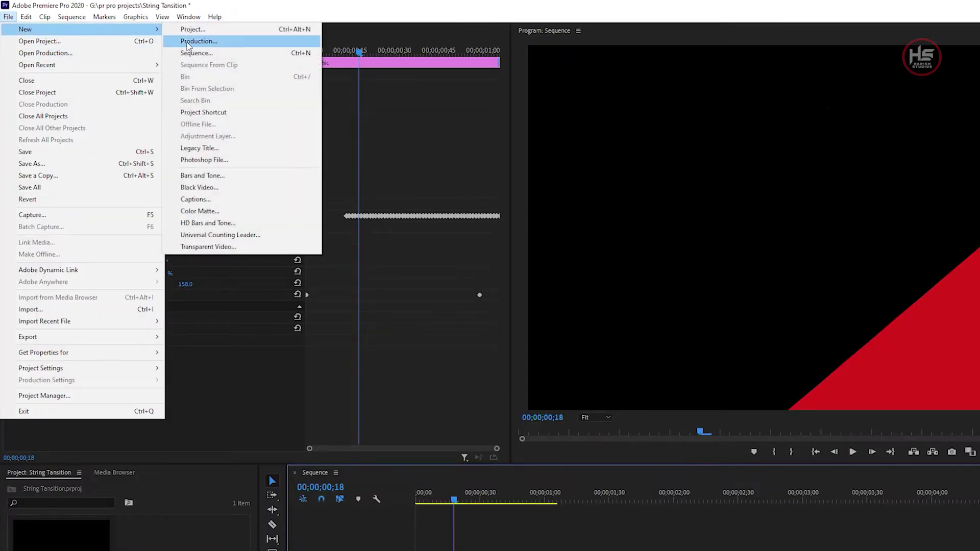
click(239, 148)
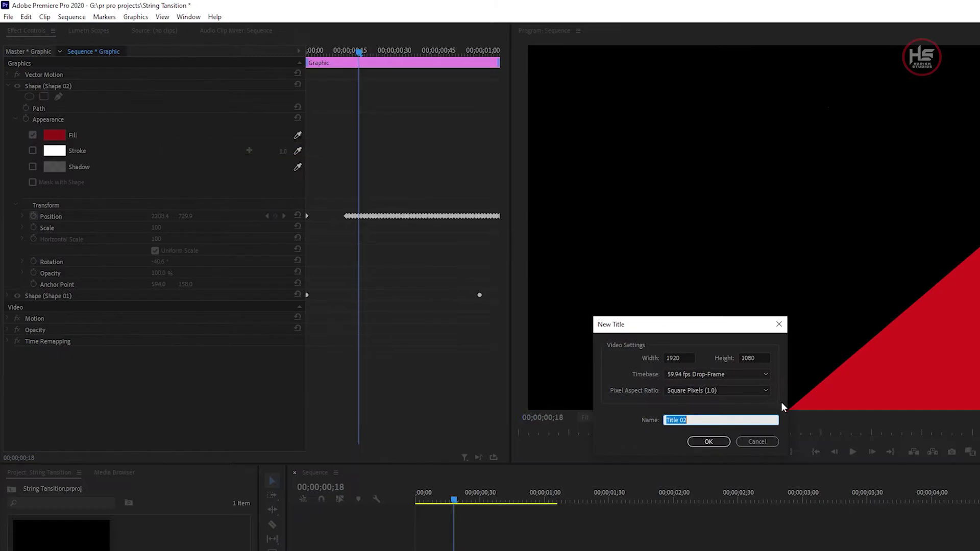
click(709, 442)
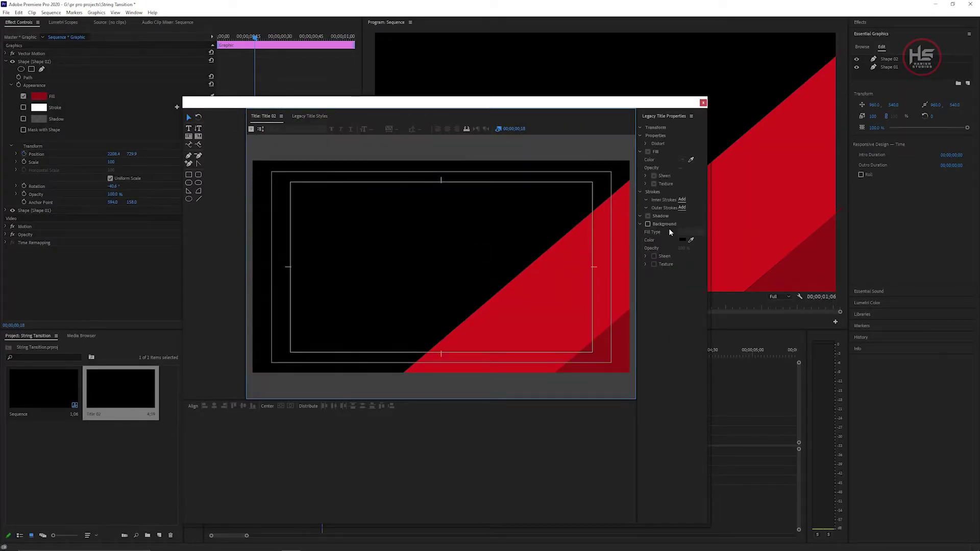
Give Title 02 a solid off-white background and close the title editor
click(649, 225)
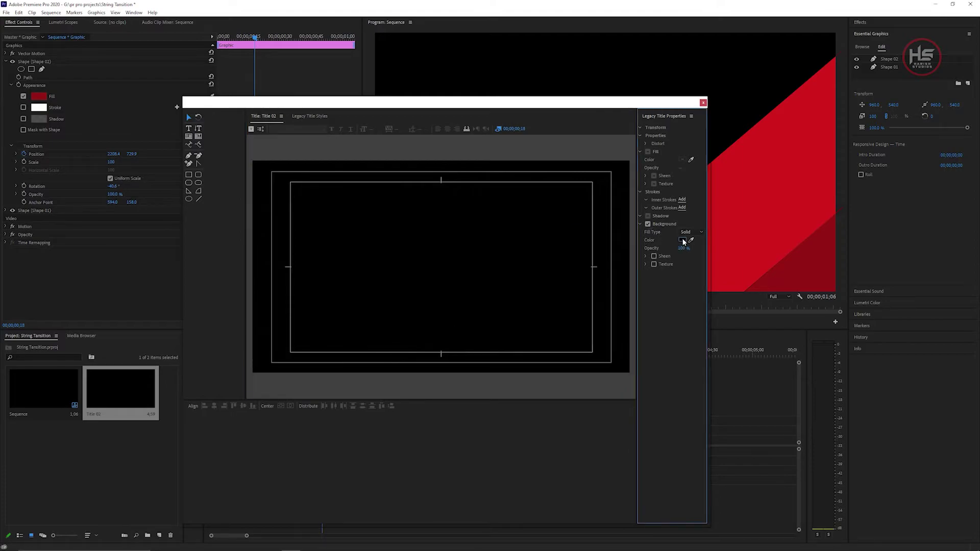
click(683, 241)
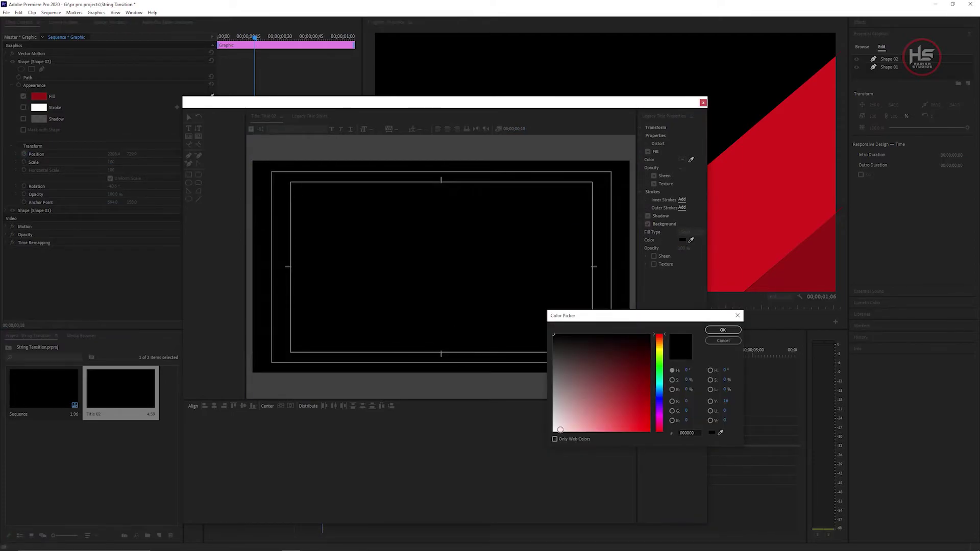
click(560, 431)
click(723, 331)
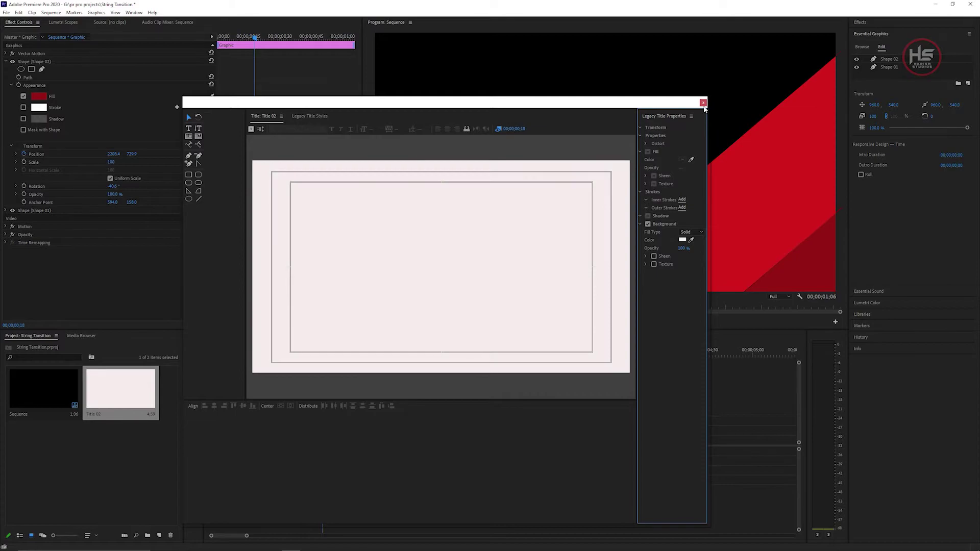
click(704, 103)
Move the graphic clip up to V2 and place Title 02 beneath it on V1, from 00;00;00;25 to about 00;00;02;09
click(134, 440)
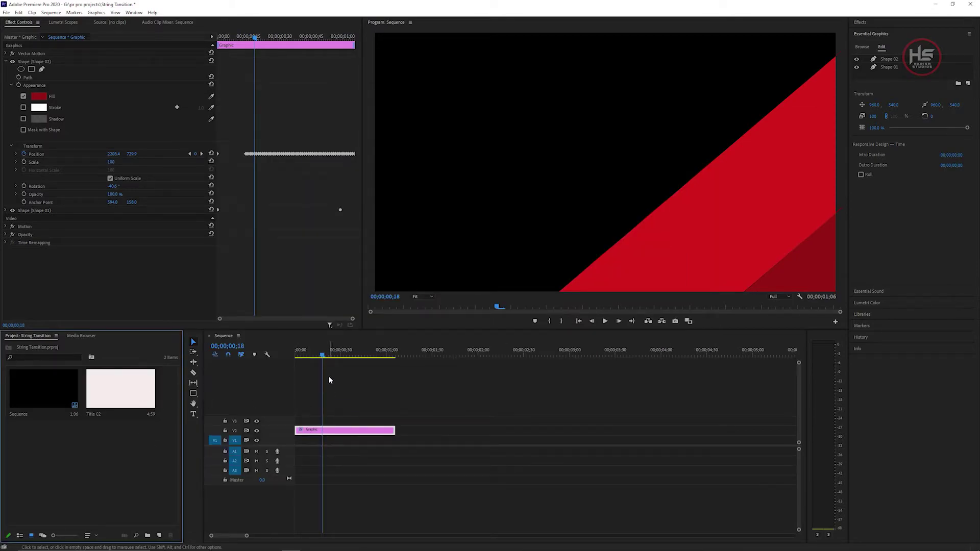
click(322, 358)
key(Right)
key(Right)
key(Right)
key(Right)
key(Right)
key(Right)
key(Right)
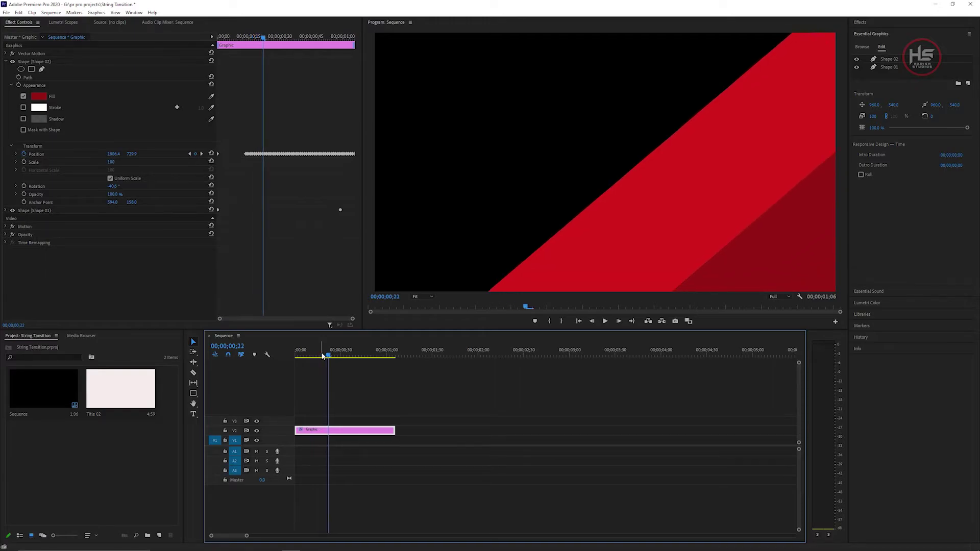
key(Left)
key(Left)
key(Right)
key(Right)
key(Right)
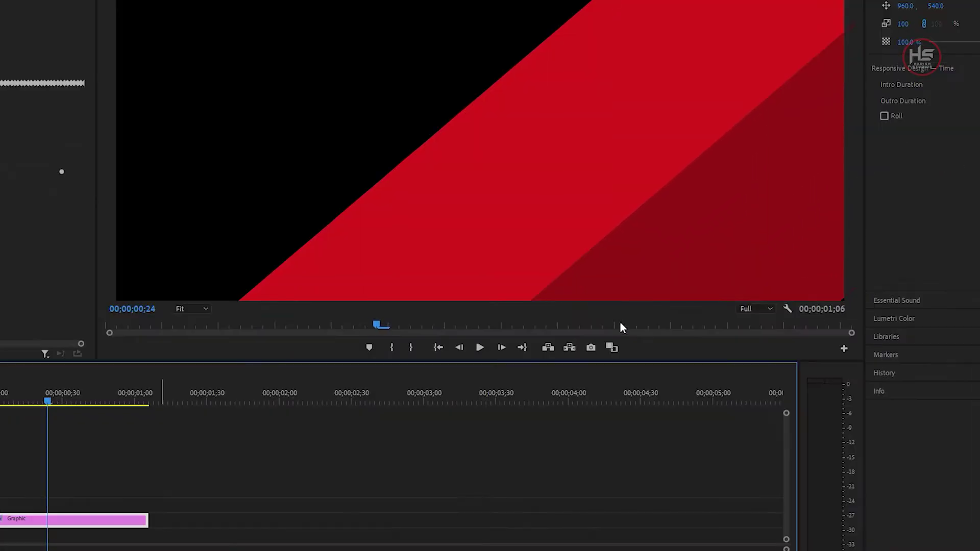
key(Left)
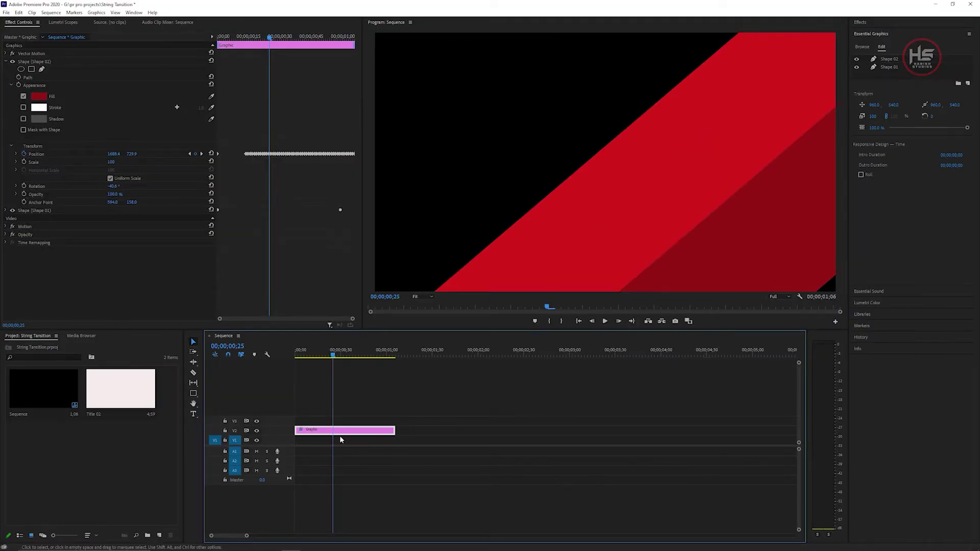
drag(131, 401, 337, 445)
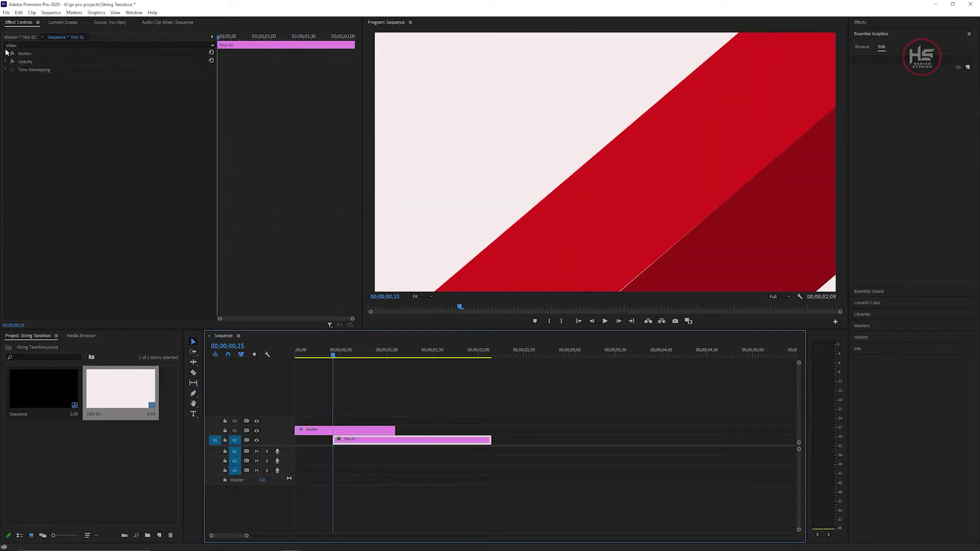
Enable position keyframing for Title 02 at 00;00;00;25 and move it horizontally to X 2486 behind the dark red band
click(7, 53)
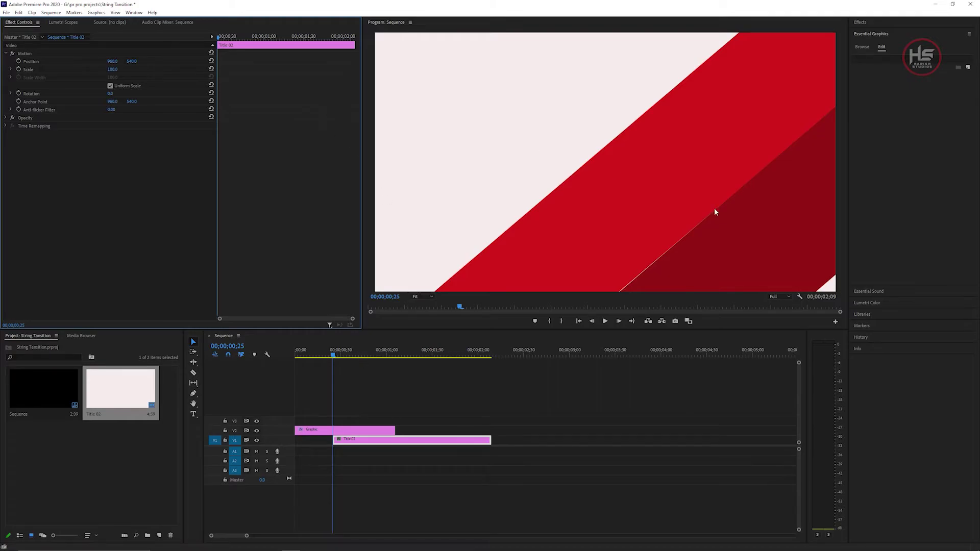
click(18, 61)
drag(114, 62, 889, 62)
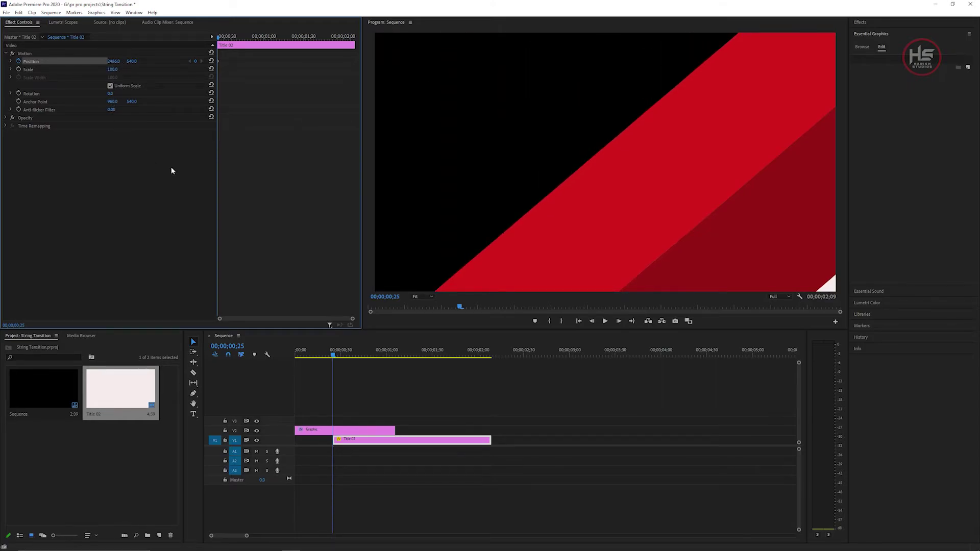
From 00;00;00;30 through 00;00;00;50, keyframe Title 02's horizontal position to follow the dark red band's trailing edge, ending at X 962
key(Right)
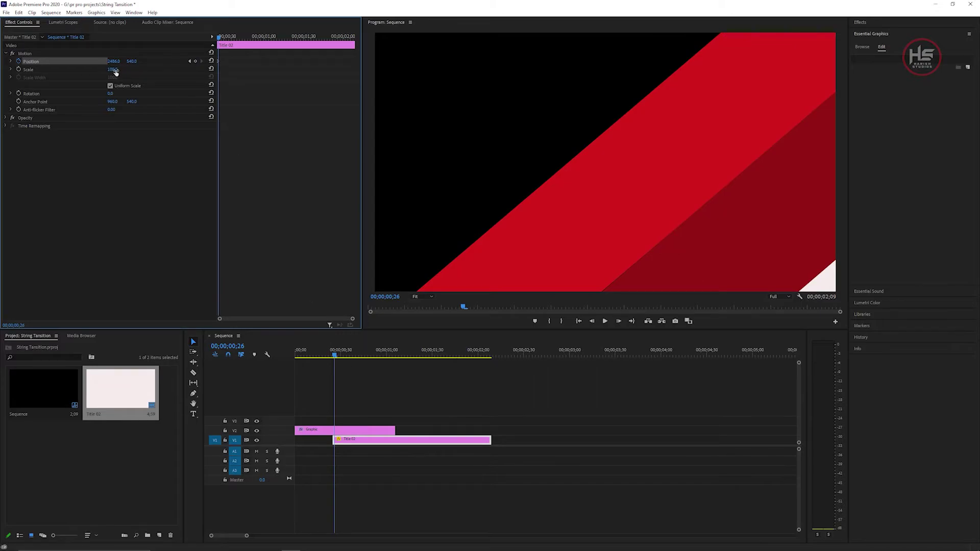
key(Right)
key(Right)
key(Right)
key(Right)
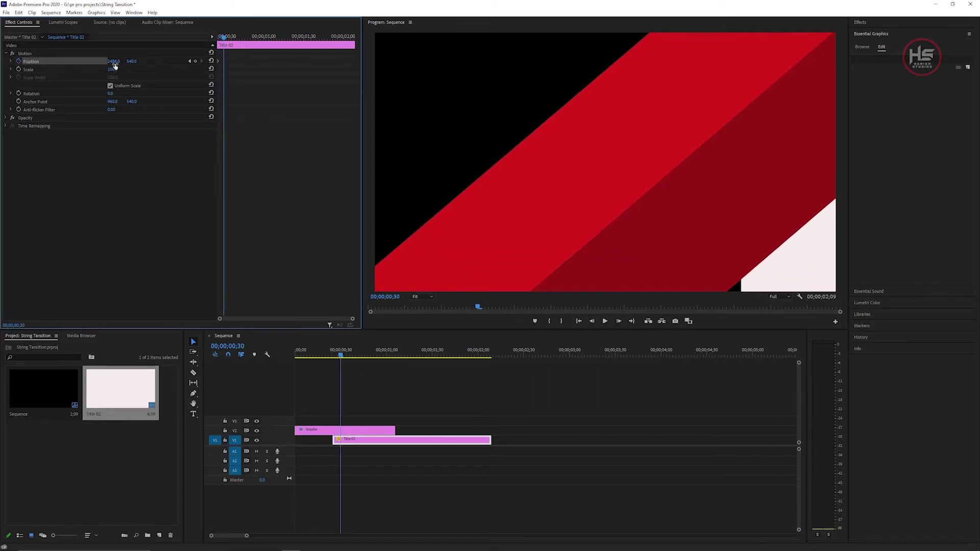
drag(115, 66, 105, 65)
key(Right)
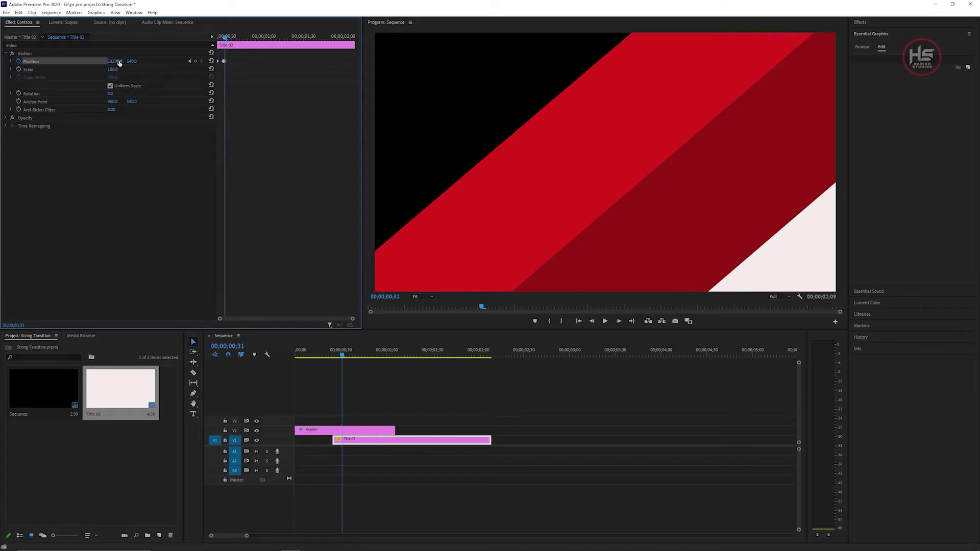
key(Right)
drag(119, 63, 92, 63)
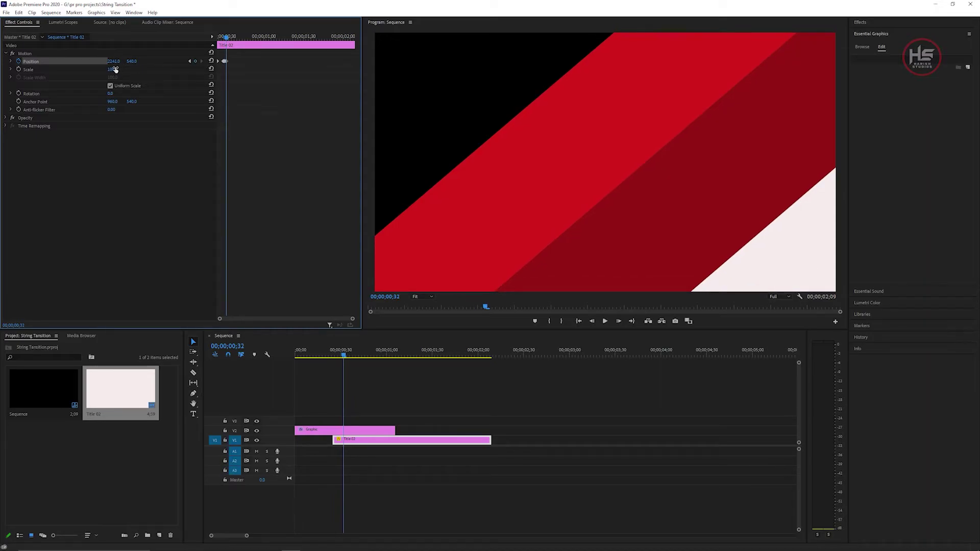
key(Right)
key(Right)
drag(117, 62, 76, 62)
key(Right)
key(Right)
key(Right)
key(Right)
key(Right)
key(Right)
key(Right)
key(Right)
key(Right)
key(Right)
drag(120, 62, 51, 62)
key(Right)
key(Right)
key(Right)
key(Right)
key(Right)
key(Right)
click(114, 62)
click(108, 84)
mouse_move(113, 62)
mouse_down()
mouse_move(125, 61)
mouse_move(109, 62)
mouse_up()
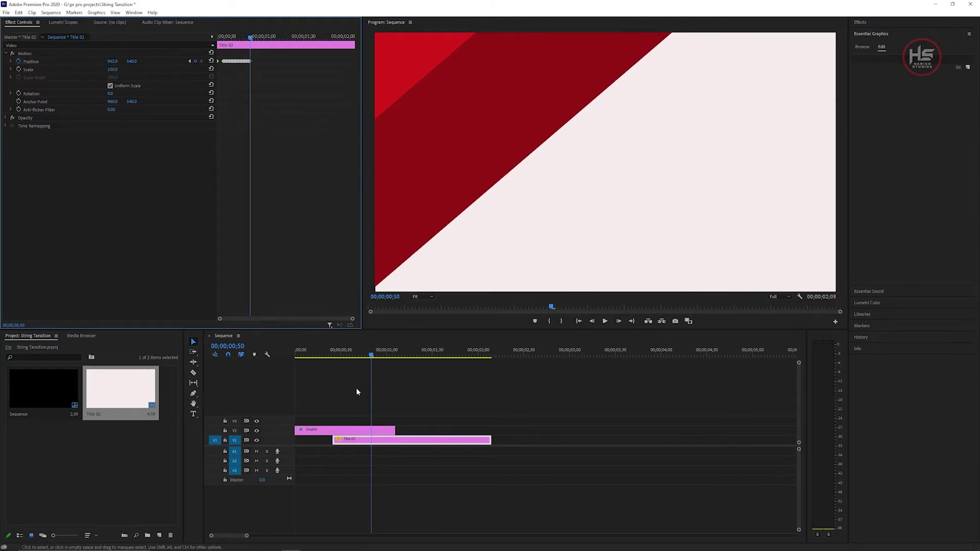
Play the sequence to review the red bands revealing the off-white title
key(Return)
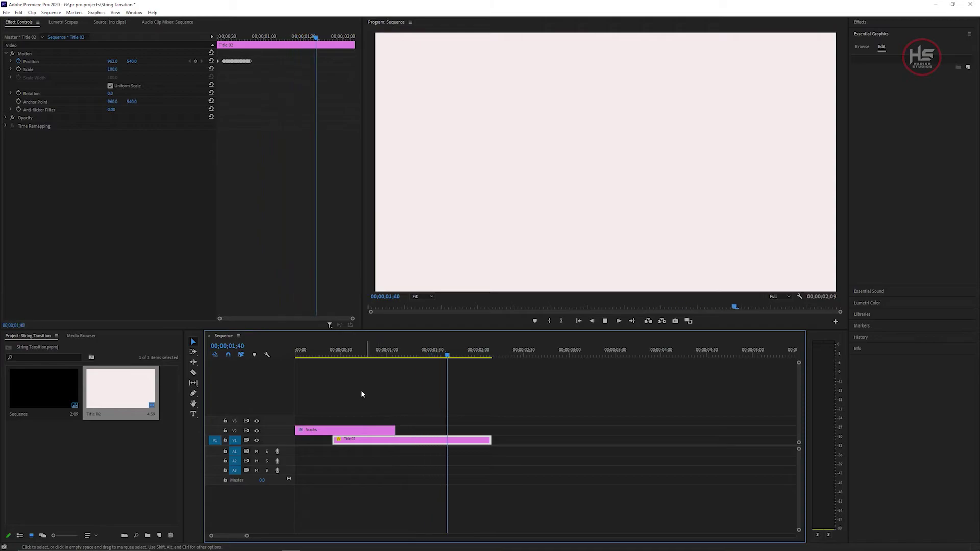
drag(315, 354, 290, 350)
key(space)
key(space)
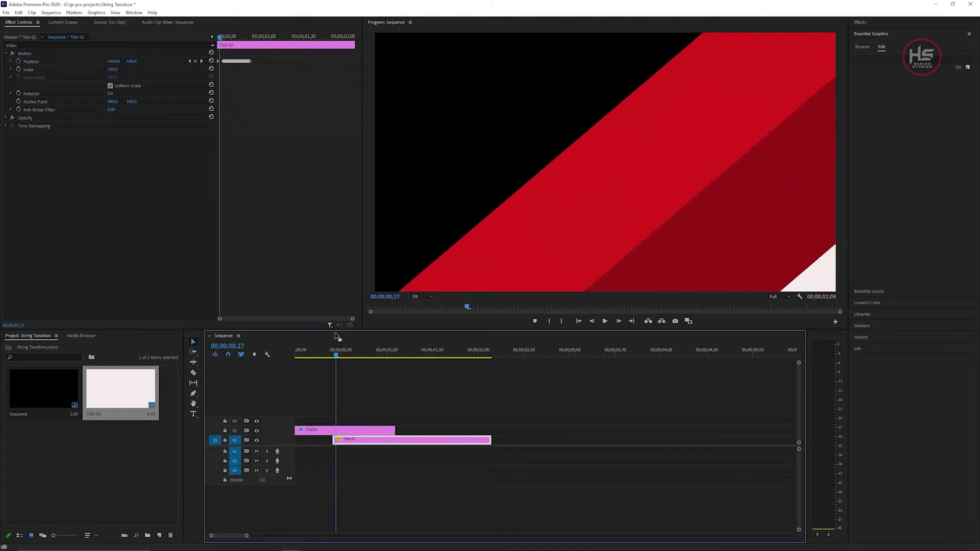
key(space)
key(space)
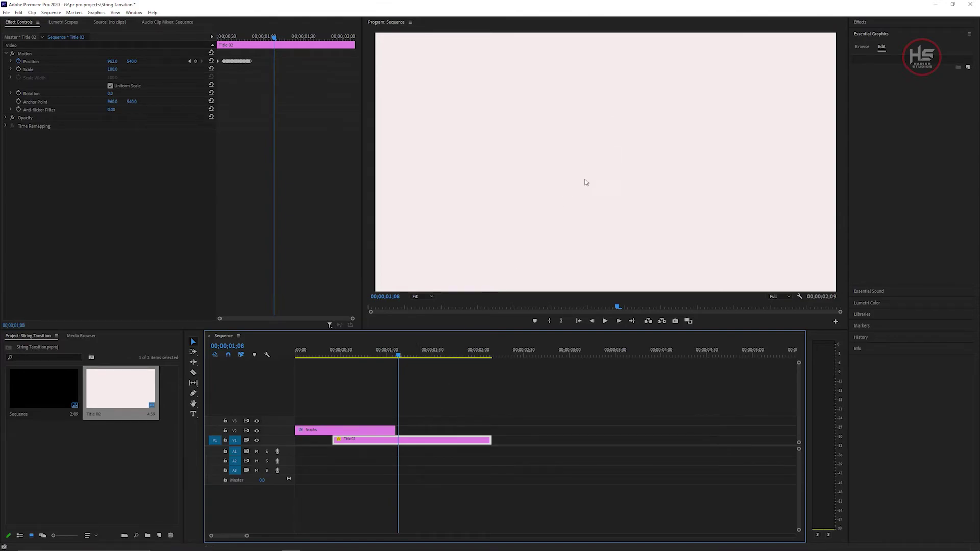
Import the HS logo PNG image into the project
right_click(136, 456)
click(184, 374)
double_click(87, 82)
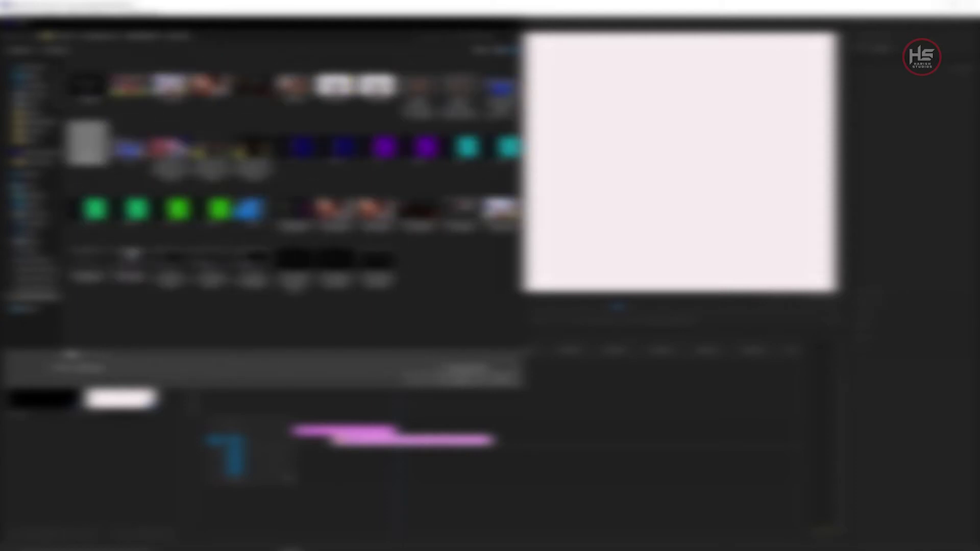
double_click(90, 151)
Move the graphic clip up to V3, place the logo on V2 from about 00;00;00;41, and cut off its excess at 00;00;02;21
drag(352, 433, 352, 423)
drag(397, 355, 359, 348)
drag(136, 399, 366, 432)
key(c)
click(493, 432)
key(v)
click(514, 432)
key(Delete)
Add a timeline marker at 00;00;01;59 in the sequence
mouse_move(357, 356)
mouse_down()
mouse_move(348, 356)
mouse_move(364, 354)
mouse_up()
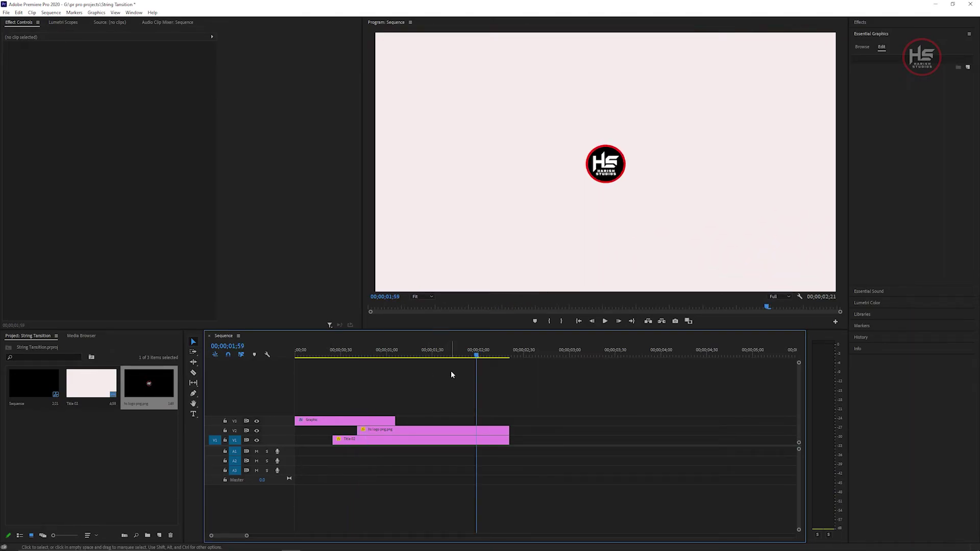
click(374, 433)
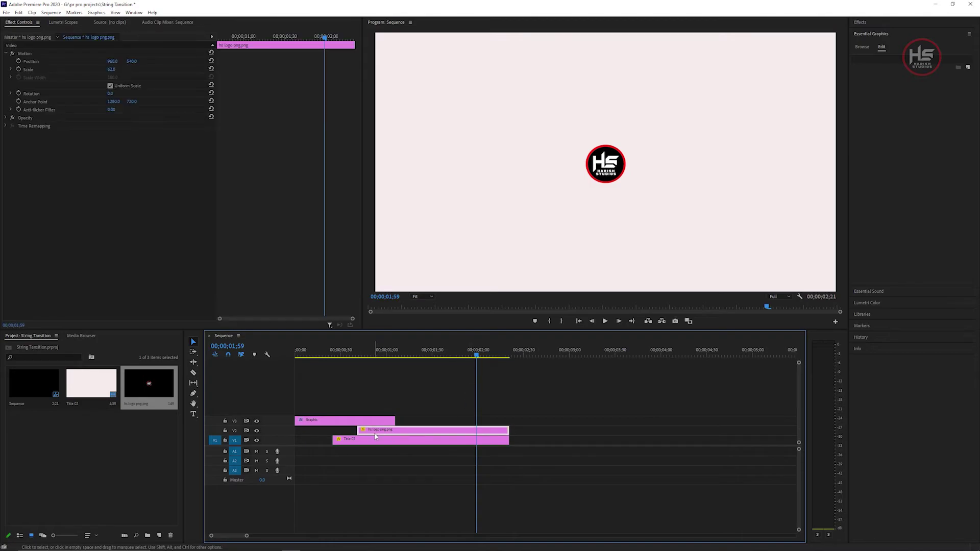
click(529, 276)
key(b)
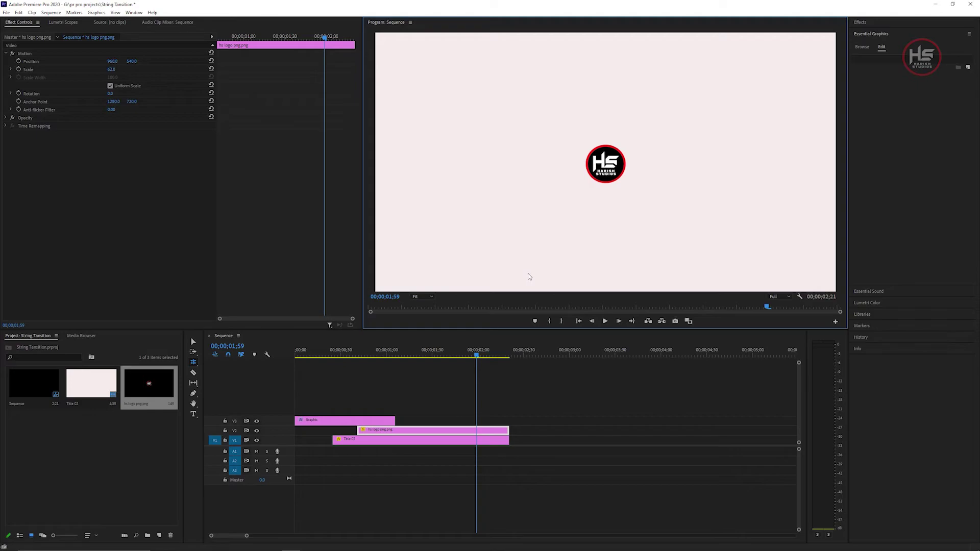
key(m)
key(v)
Enable scale keyframing for the logo clip at 00;00;00;44 and set its scale to 70 at the 00;00;01;59 marker
drag(478, 356, 362, 348)
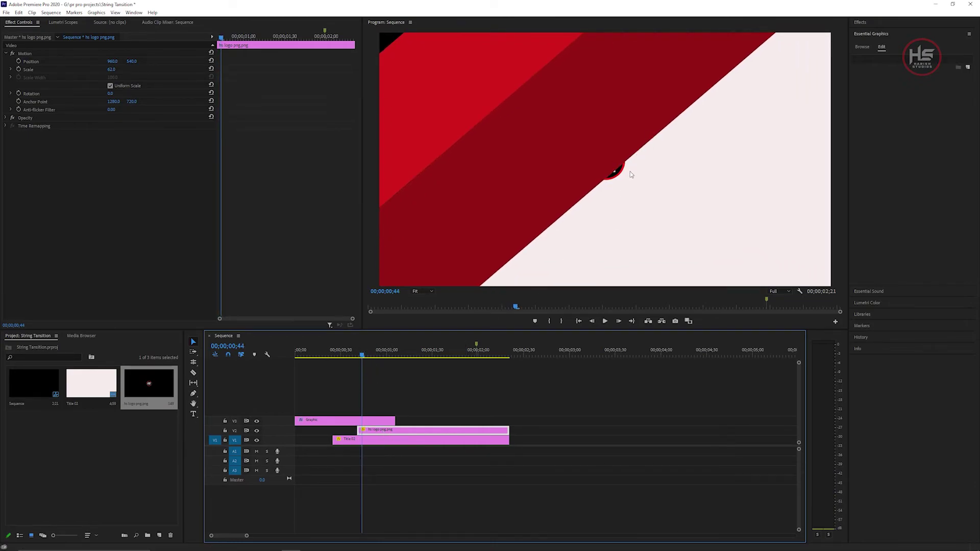
click(19, 70)
key(Right)
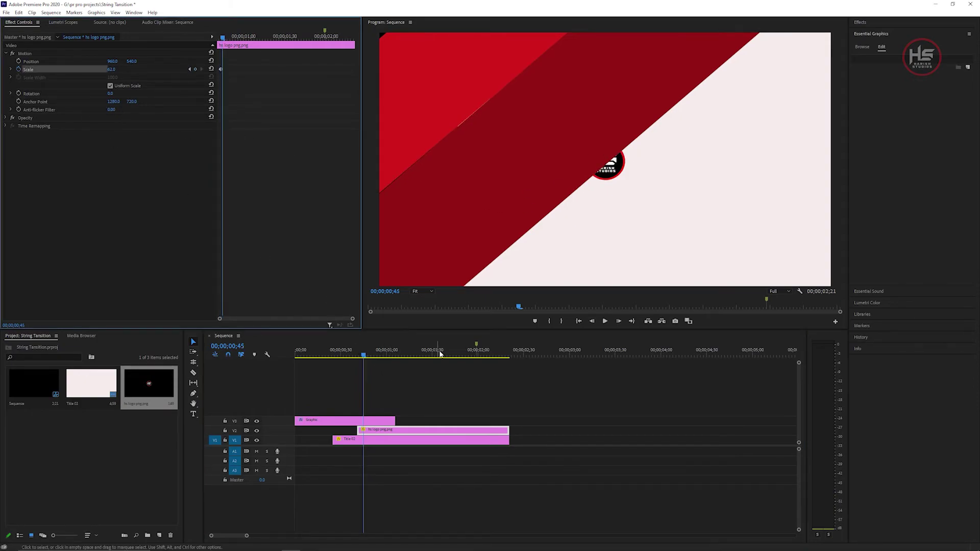
drag(476, 346, 476, 351)
key(Right)
key(Right)
key(Left)
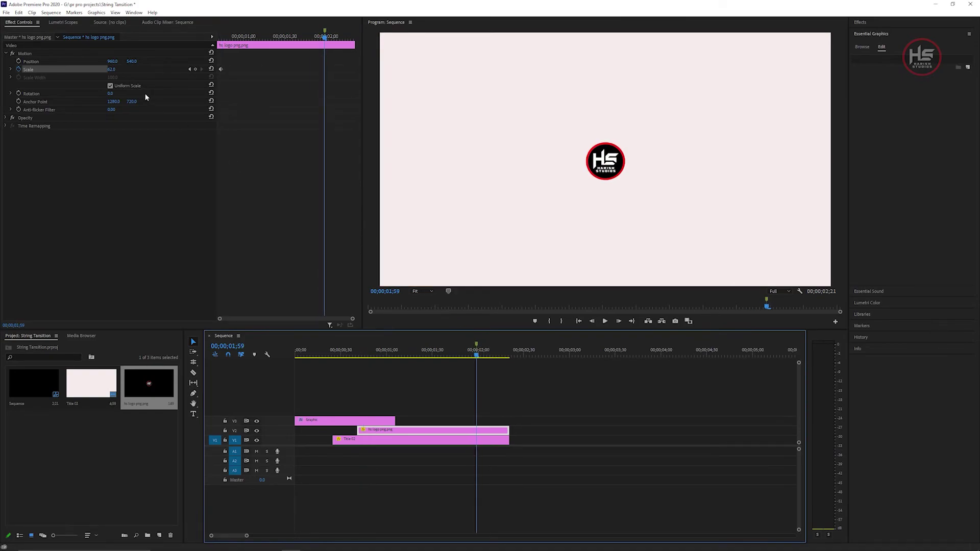
click(119, 71)
text(70)
key(Return)
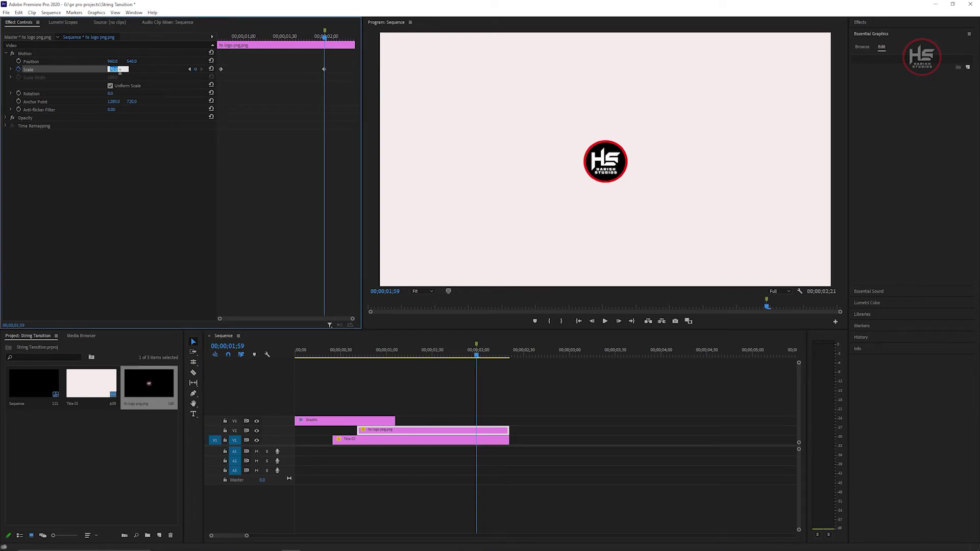
Play the sequence from the start to review the logo reveal and scale animation
click(392, 392)
click(337, 353)
drag(336, 353, 280, 346)
key(space)
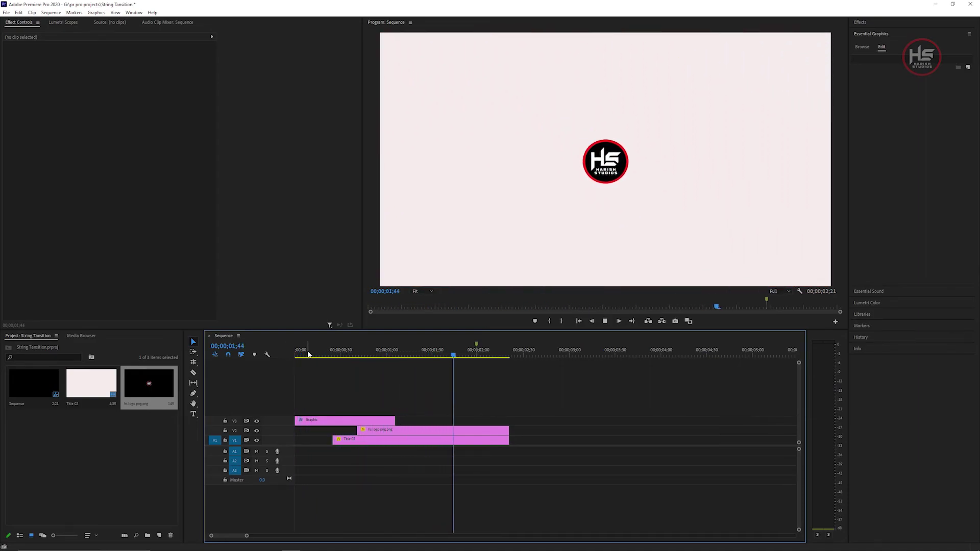
key(space)
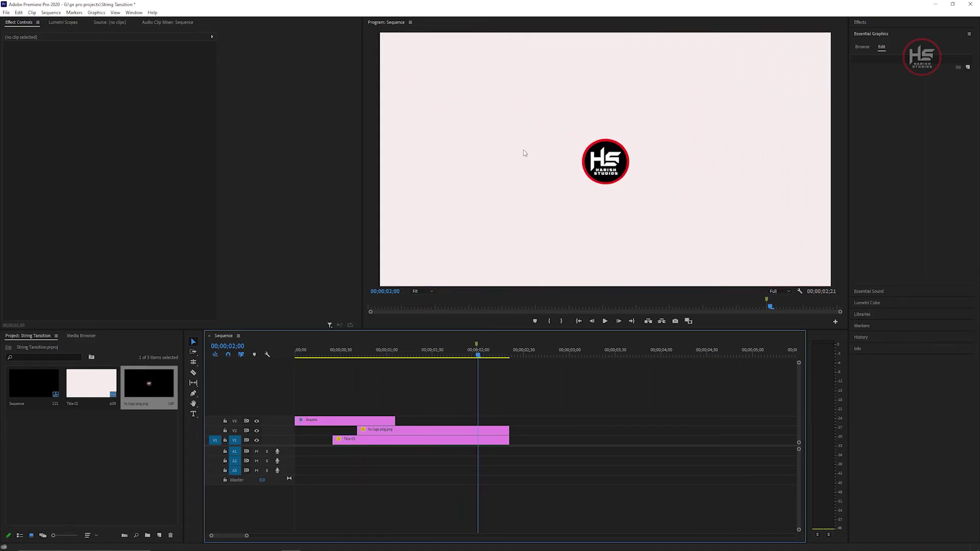
Duplicate the graphic clip on V3 and align the copy's start with the marker at 00;00;01;59
click(382, 420)
drag(382, 420, 589, 425)
drag(503, 354, 300, 358)
key(space)
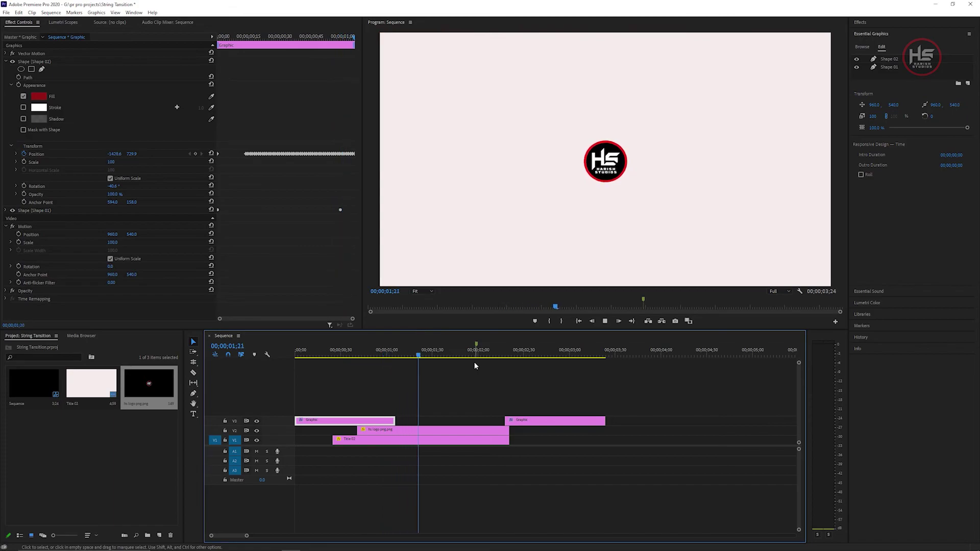
key(space)
drag(650, 308, 644, 306)
drag(560, 428, 532, 428)
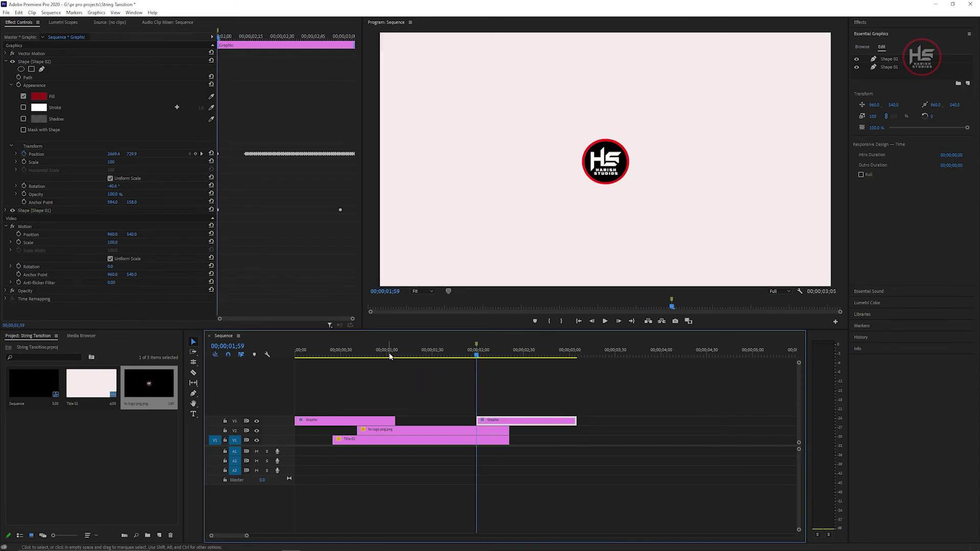
Play the sequence around the marker to review how the second set of red bands crosses the logo
click(466, 354)
key(space)
key(space)
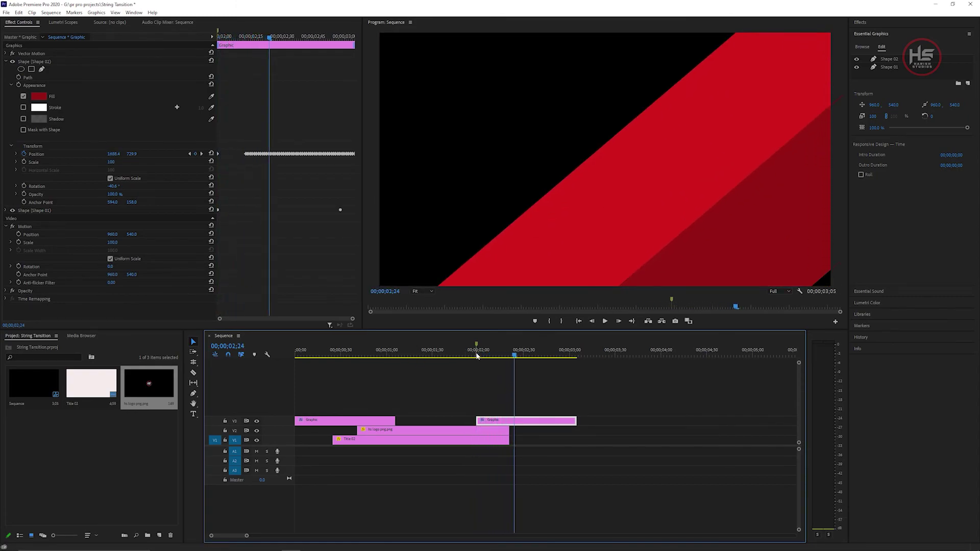
click(468, 354)
key(space)
Extend Title 02 to 00;00;03;05 and the logo to 00;00;02;25, and split Title 02 at 00;00;02;25
key(c)
click(516, 443)
key(v)
click(534, 442)
click(497, 350)
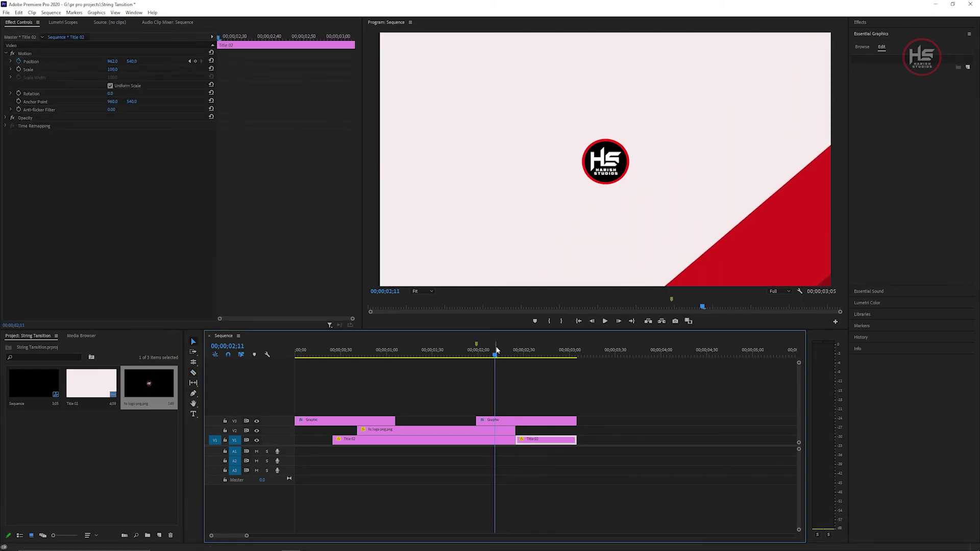
Add a position keyframe at 00;00;02;25 to the second Title 02 segment
key(space)
key(space)
key(Left)
key(Left)
key(Left)
key(Left)
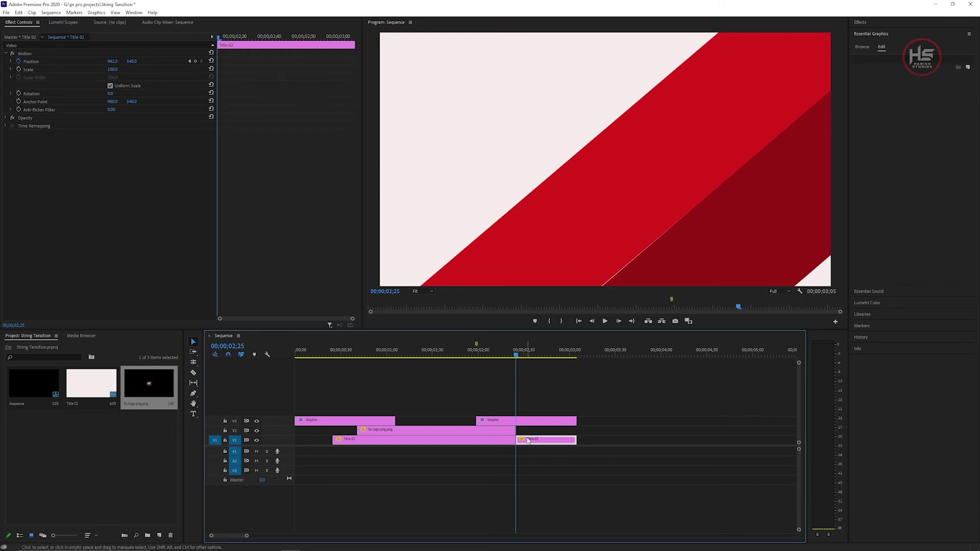
click(195, 61)
From 00;00;02;26, keyframe the second Title 02 segment's horizontal position behind the dark red band, starting at X 726 and reaching X 282
key(Right)
drag(112, 61, 1, 61)
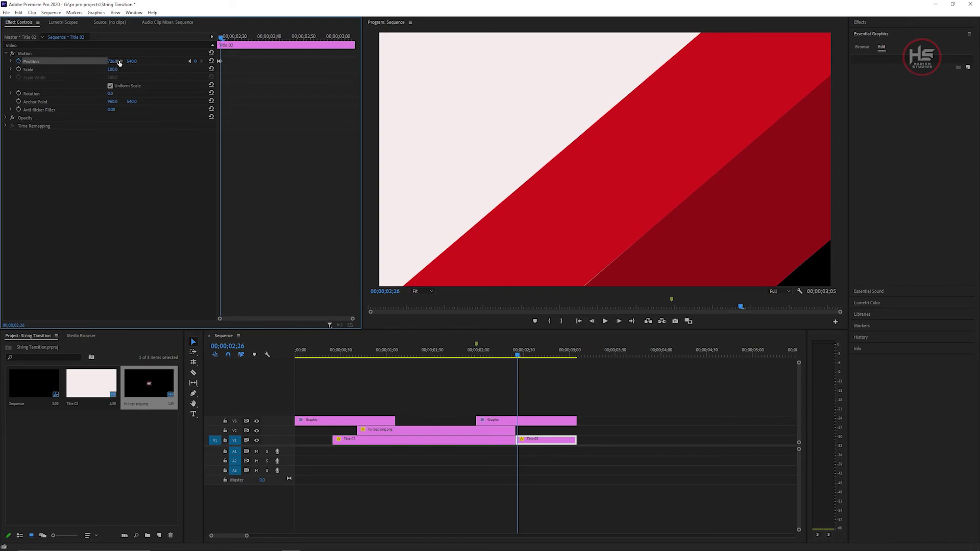
key(Right)
drag(119, 62, 80, 64)
key(Right)
key(Right)
key(Right)
key(Right)
key(Right)
click(117, 62)
text(282)
key(Return)
Continue keyframing the second Title 02 segment's horizontal position along the dark red band through 00;00;02;49, ending at X -963
key(Right)
key(Right)
key(Right)
key(Right)
key(Right)
key(Right)
key(Right)
key(Right)
drag(119, 63, 83, 63)
key(Right)
key(Right)
key(Right)
key(Right)
drag(119, 63, 82, 63)
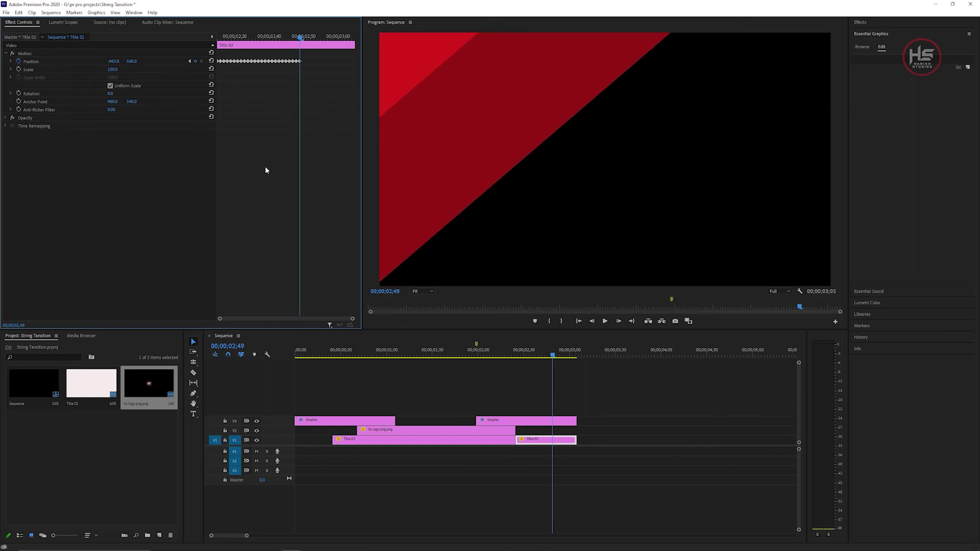
click(492, 409)
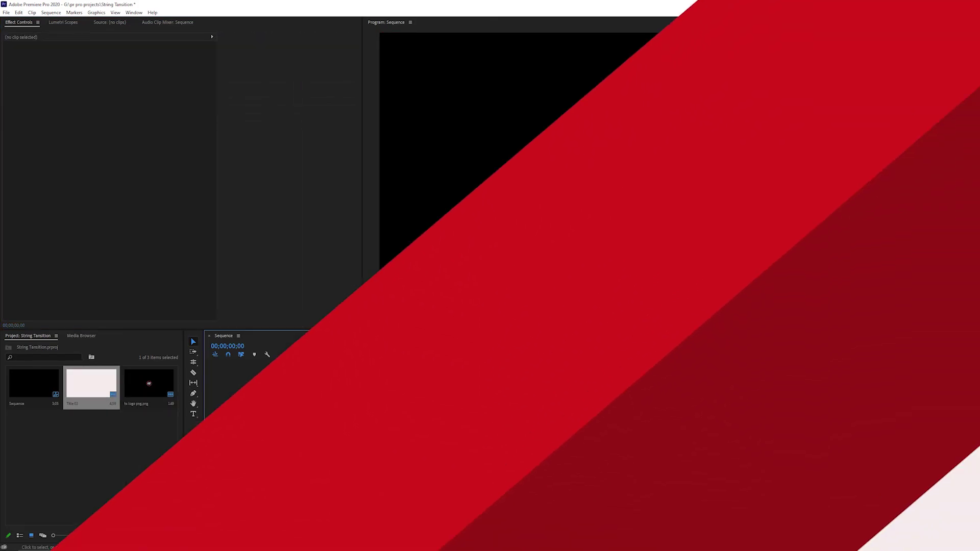